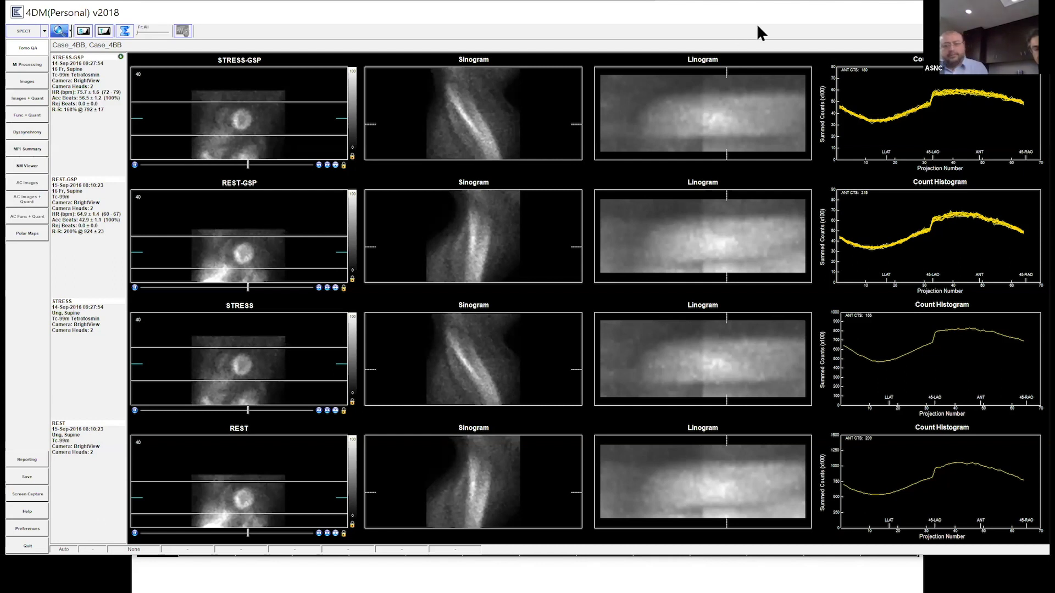
Switch to the 4DM patient browser, open Case_9RD and advance its short-axis images by one slice
{"action": "key", "text": "alt+Tab"}
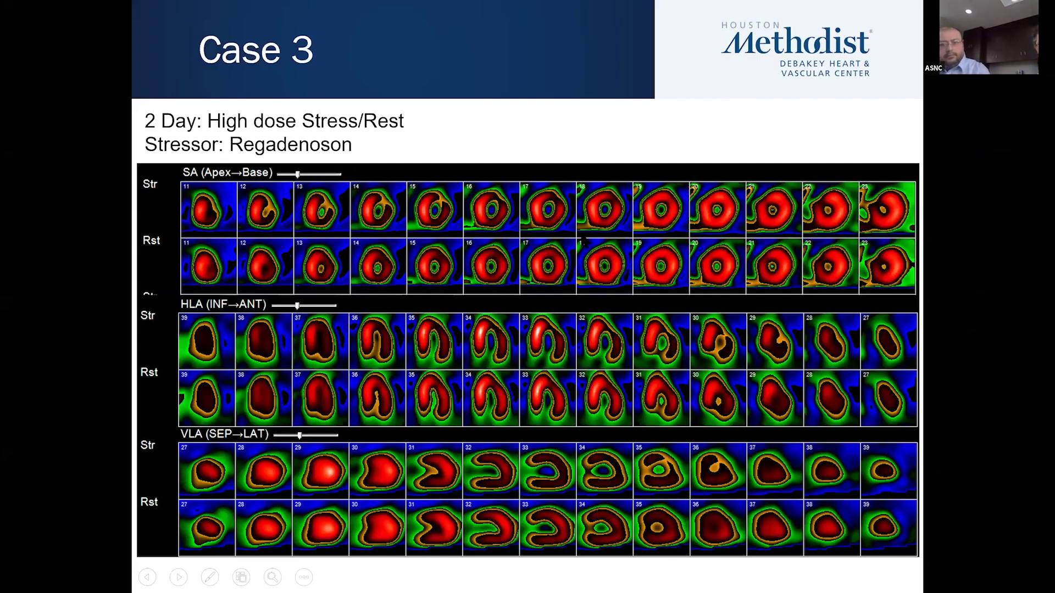
{"action": "key", "text": "alt+Tab"}
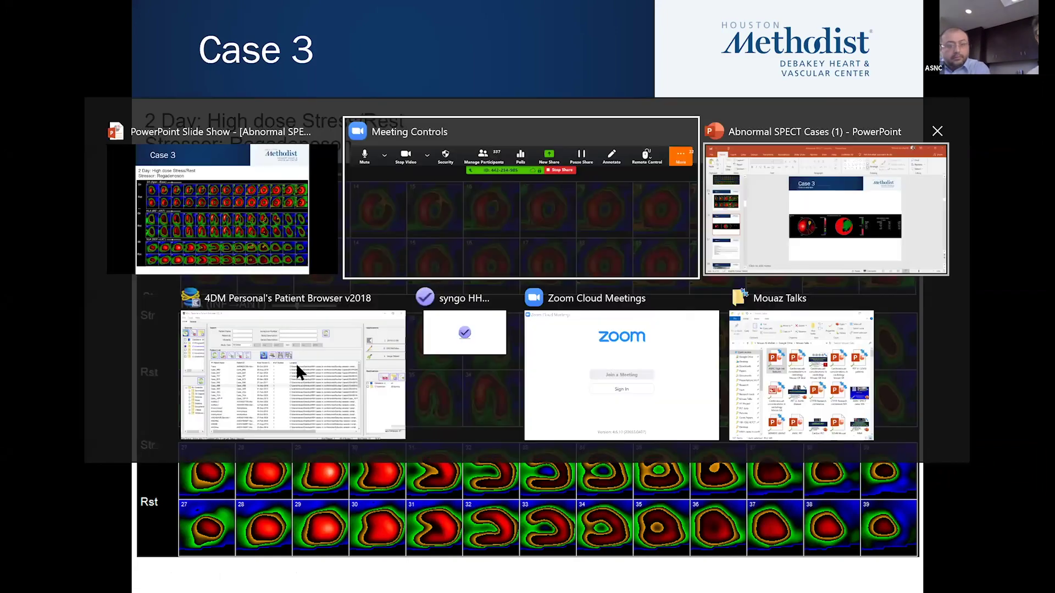
{"action": "left_click", "coordinate": [311, 394]}
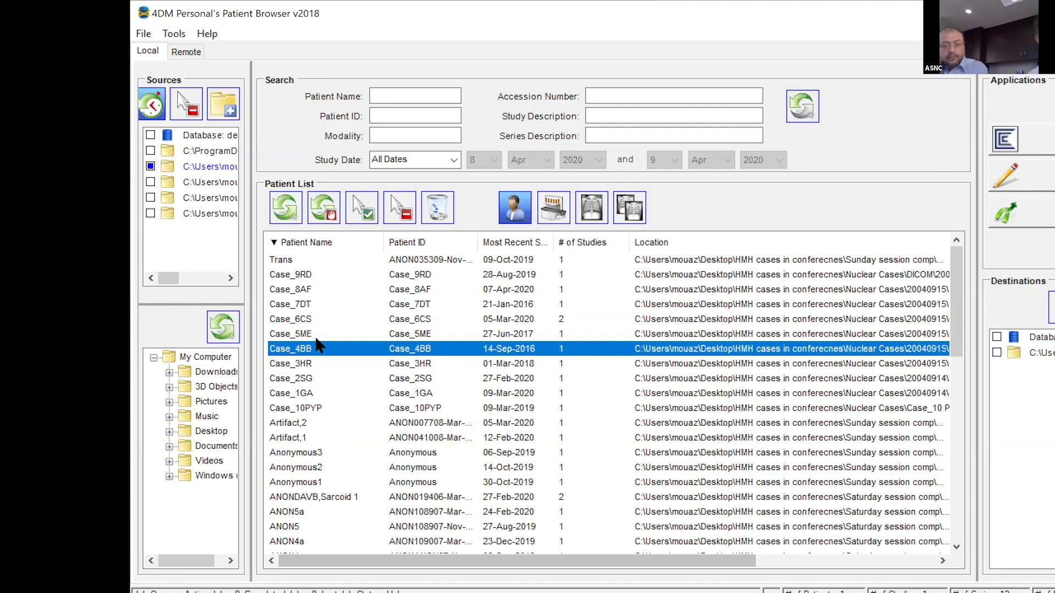
{"action": "double_click", "coordinate": [302, 272]}
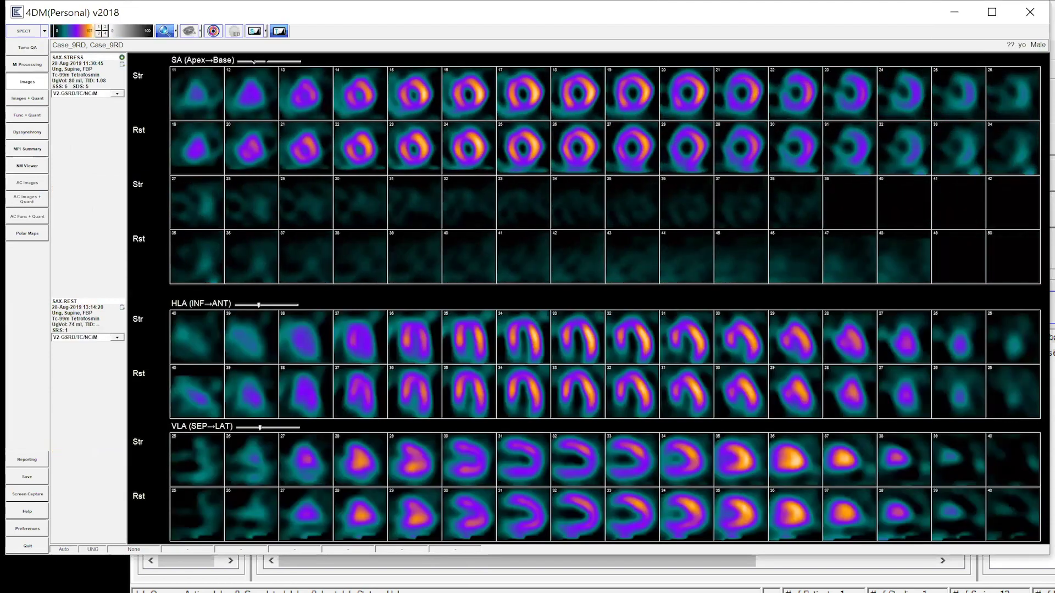
{"action": "scroll", "coordinate": [267, 75], "scroll_direction": "down", "scroll_amount": 2}
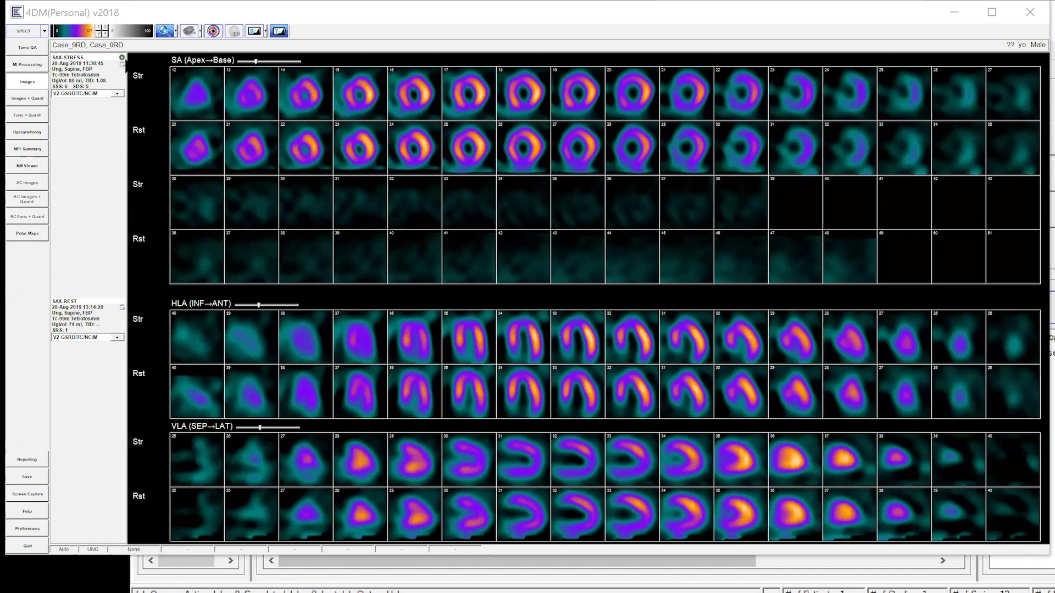
Assign the prone SAX-STRESS series to Dataset 2 and SAX-REST to Dataset 3, save the layout and shift the short-axis slices back
{"action": "left_click", "coordinate": [122, 57]}
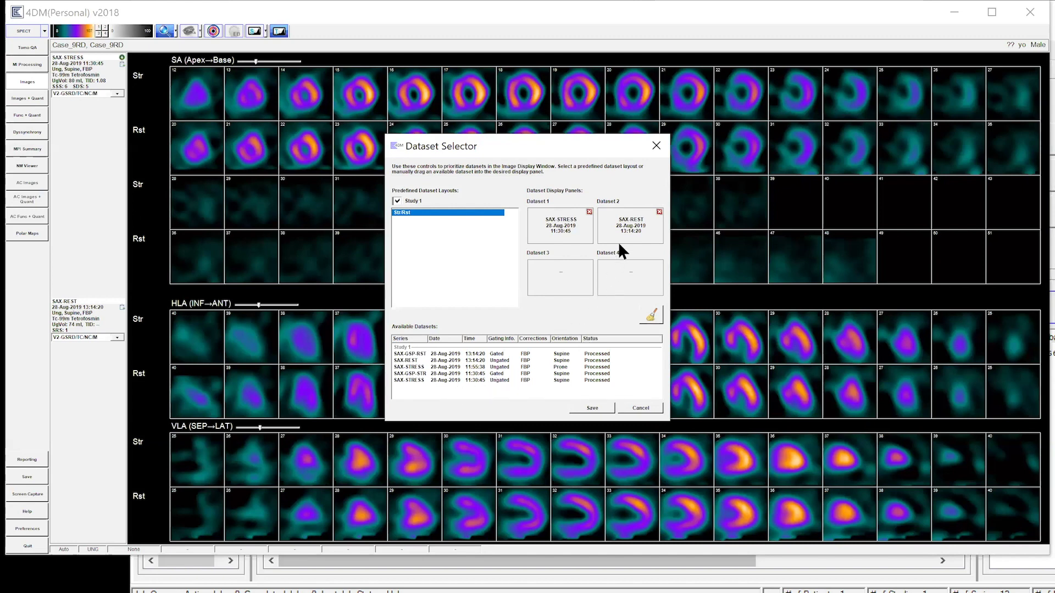
{"action": "left_click_drag", "start_coordinate": [569, 365], "coordinate": [618, 301]}
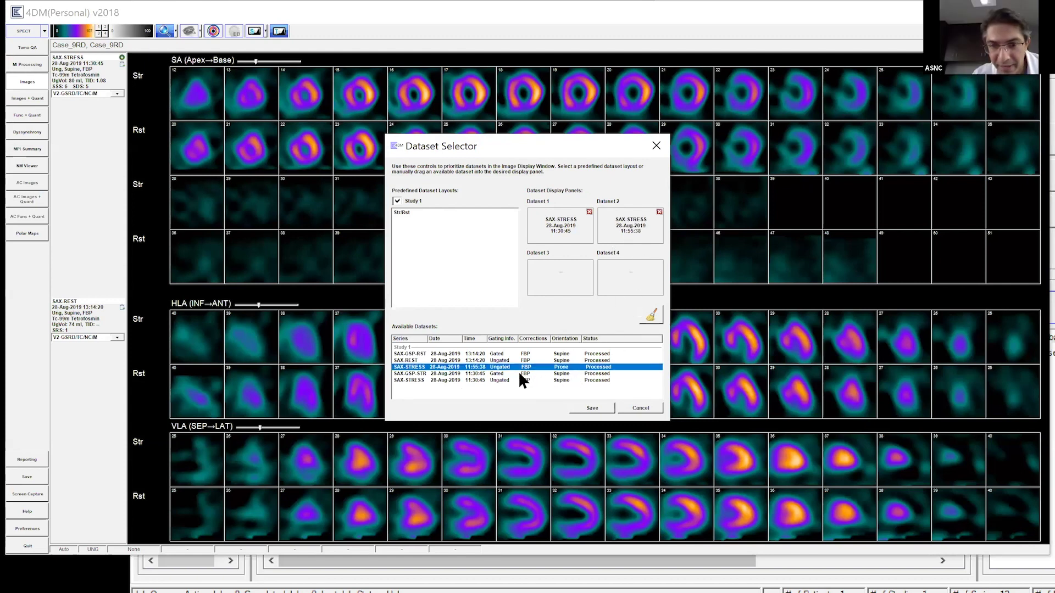
{"action": "left_click_drag", "start_coordinate": [484, 360], "coordinate": [574, 276]}
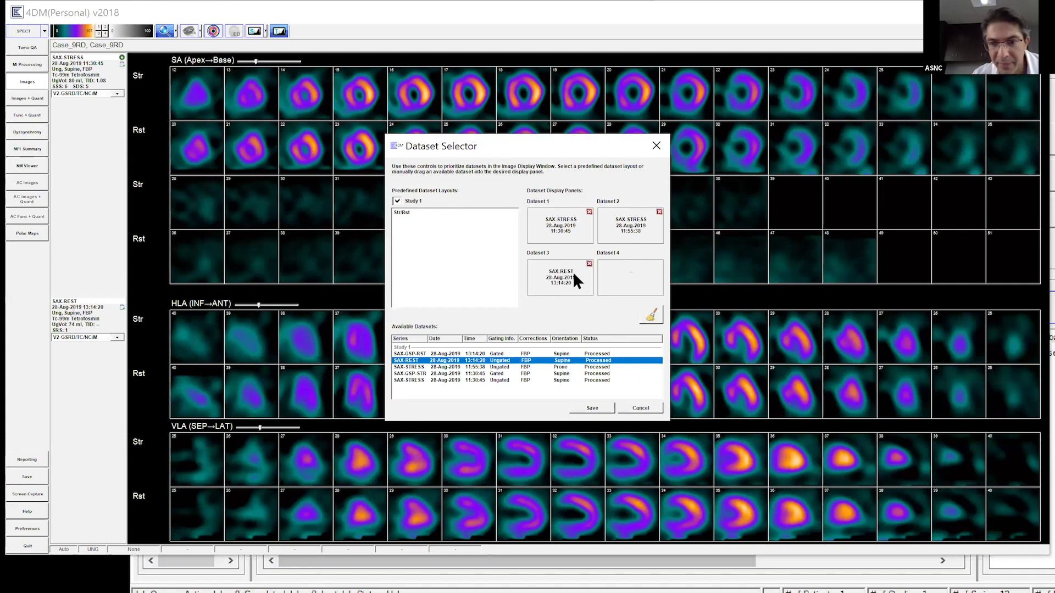
{"action": "left_click", "coordinate": [592, 407]}
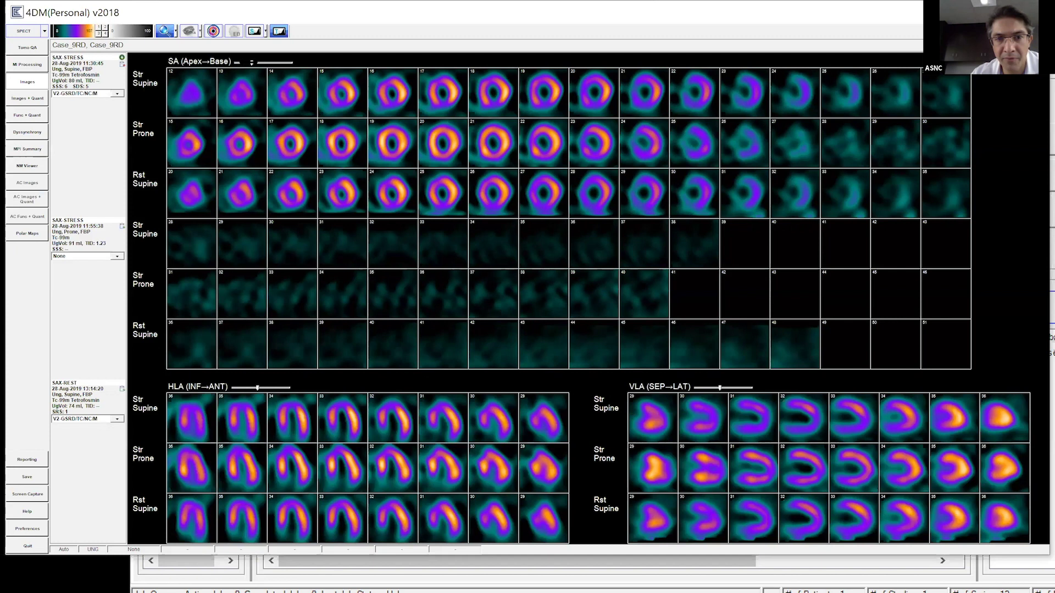
{"action": "left_click_drag", "start_coordinate": [251, 63], "coordinate": [247, 62]}
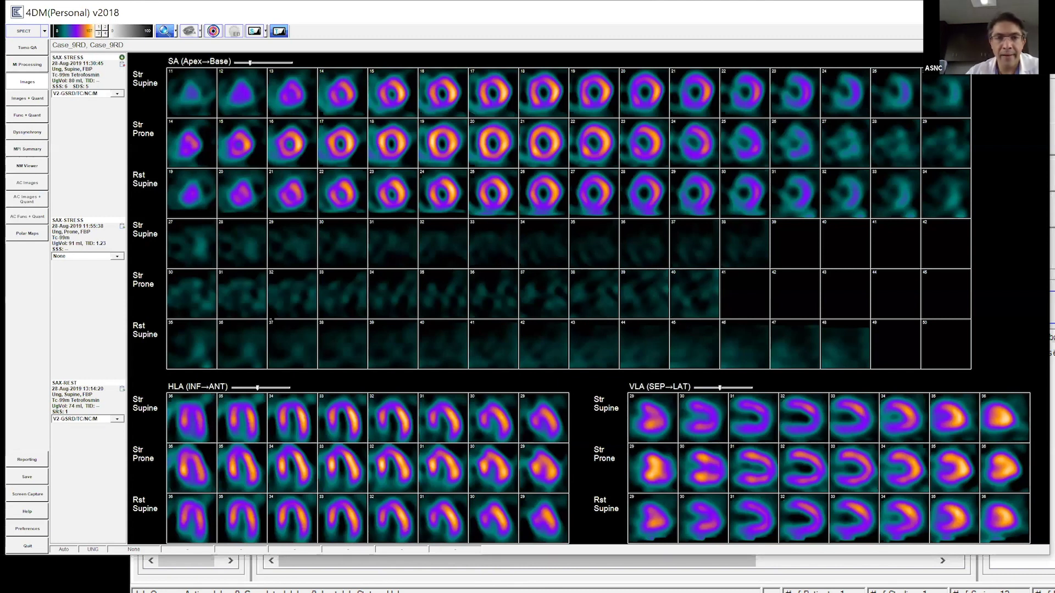
Apply the ADAC Isocontour color scale and shift the Str Prone short-axis row by one slice to line up with the supine rows
{"action": "right_click", "coordinate": [78, 35]}
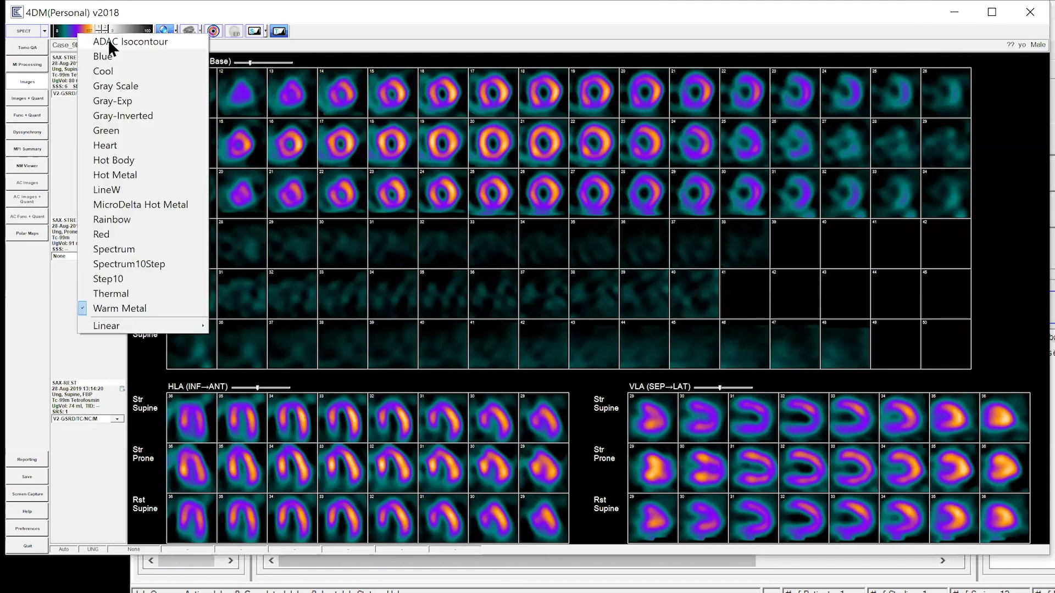
{"action": "left_click", "coordinate": [149, 8]}
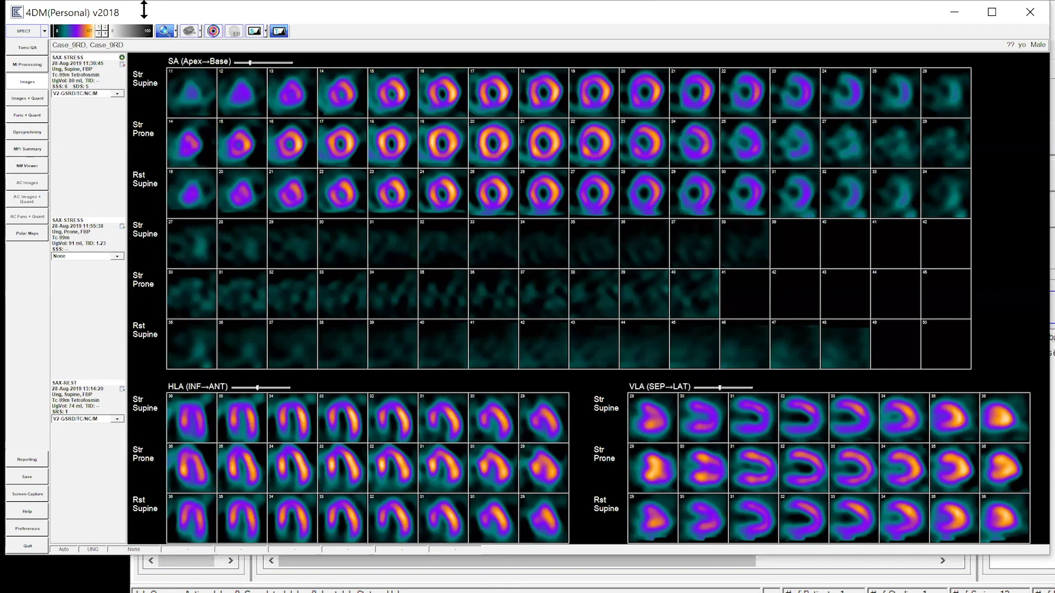
{"action": "right_click", "coordinate": [76, 36]}
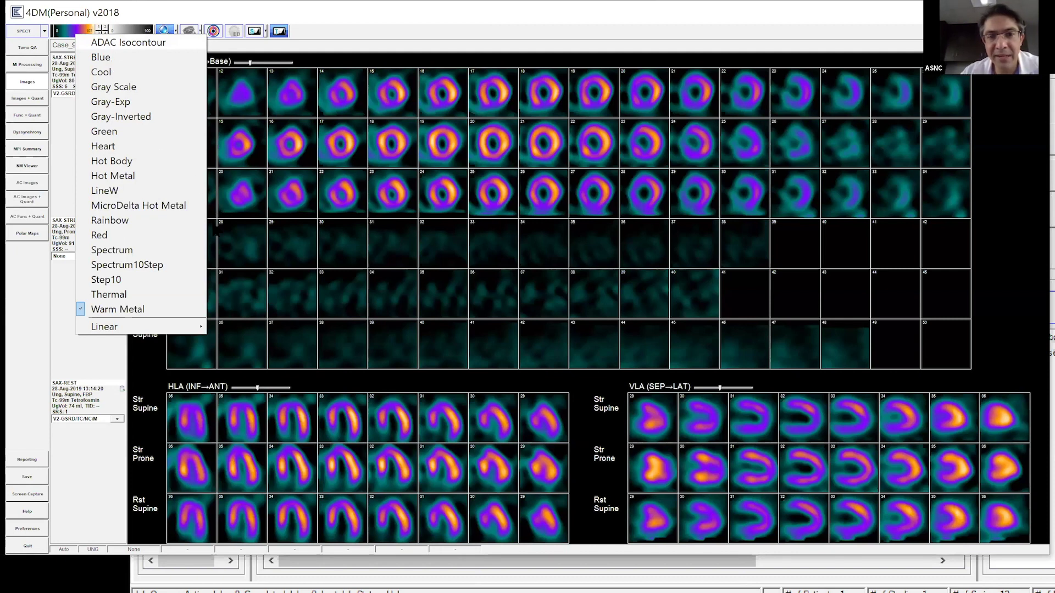
{"action": "left_click", "coordinate": [128, 42]}
{"action": "left_click_drag", "start_coordinate": [383, 138], "coordinate": [403, 148]}
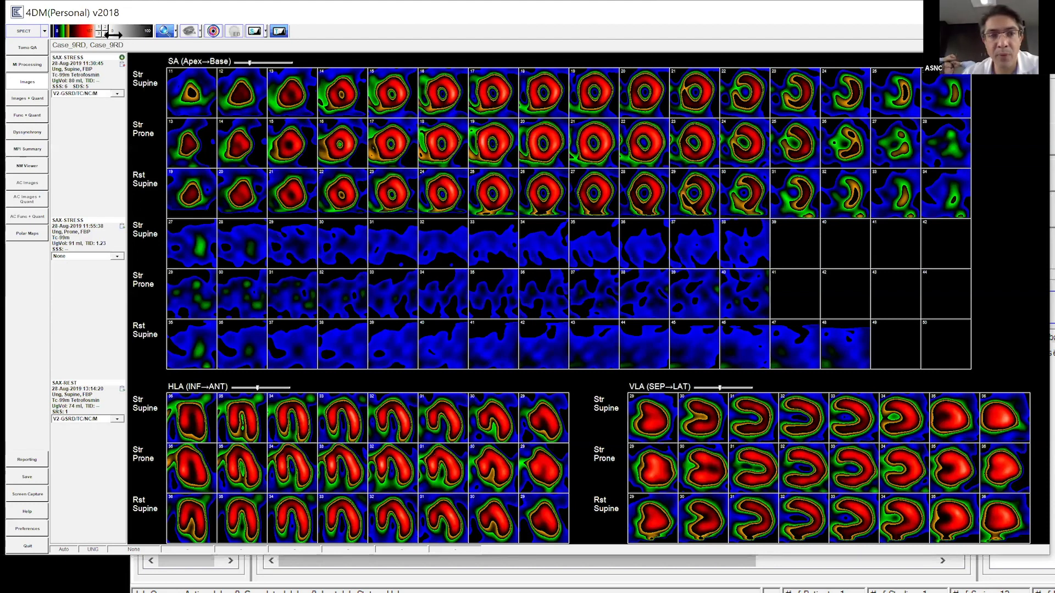
Return the images to the purple-orange color scale and play the rotating projections in the Tomo QA view
{"action": "right_click", "coordinate": [58, 21]}
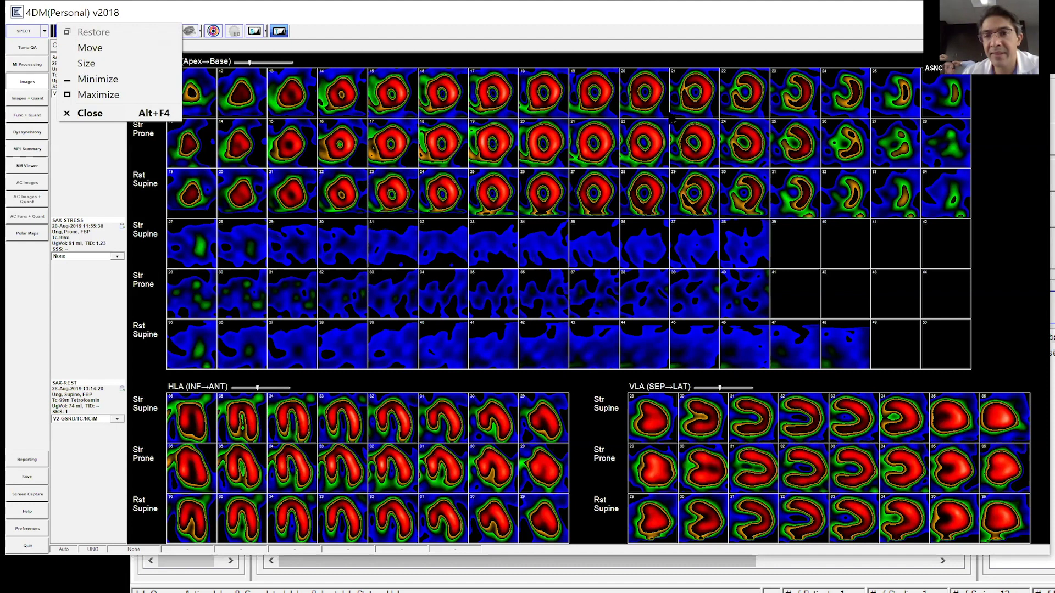
{"action": "left_click", "coordinate": [439, 115]}
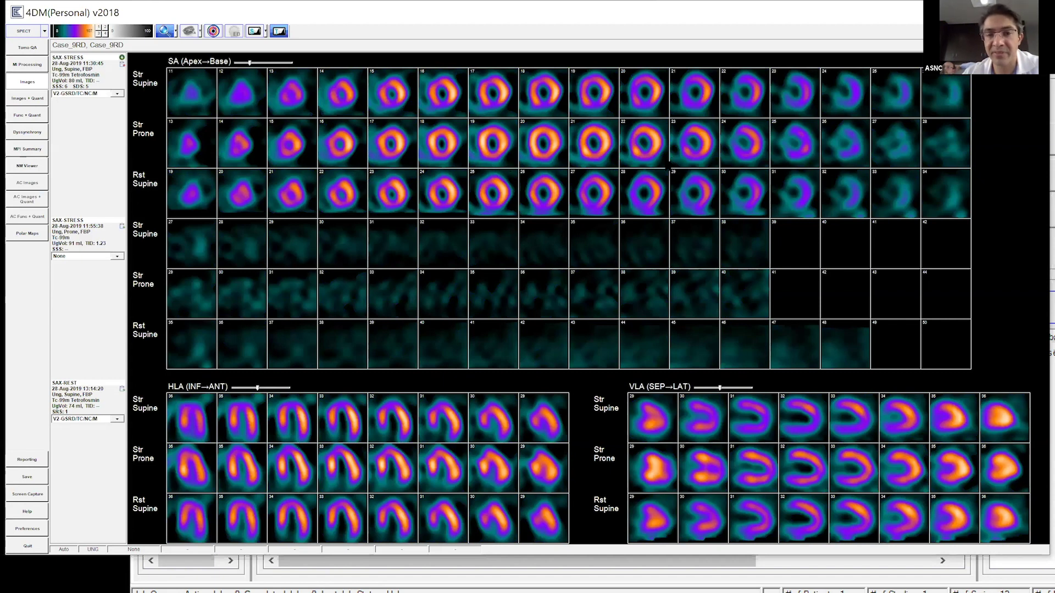
{"action": "left_click", "coordinate": [44, 47]}
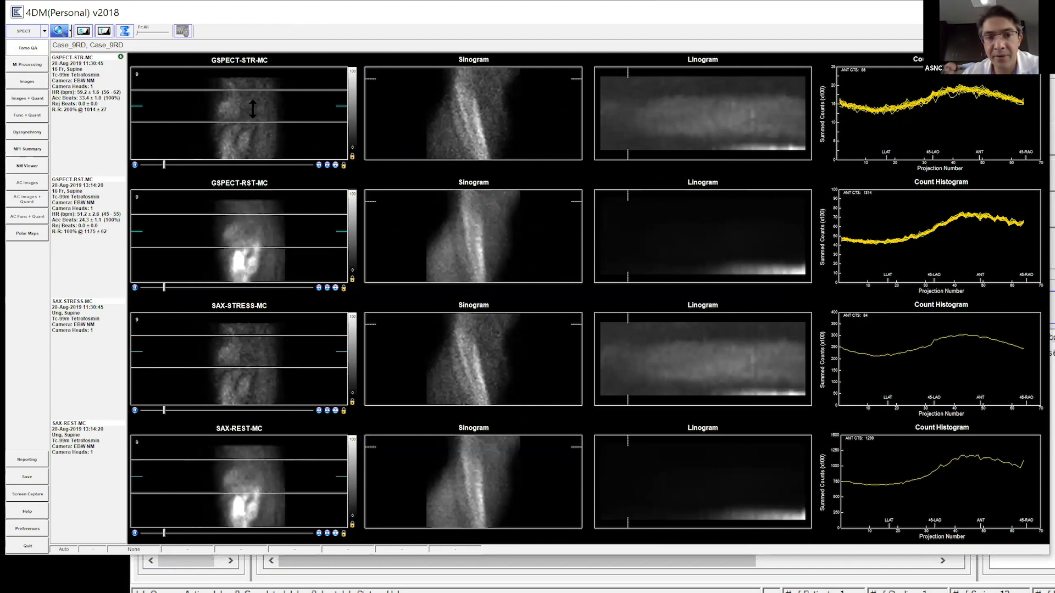
{"action": "left_click", "coordinate": [135, 164]}
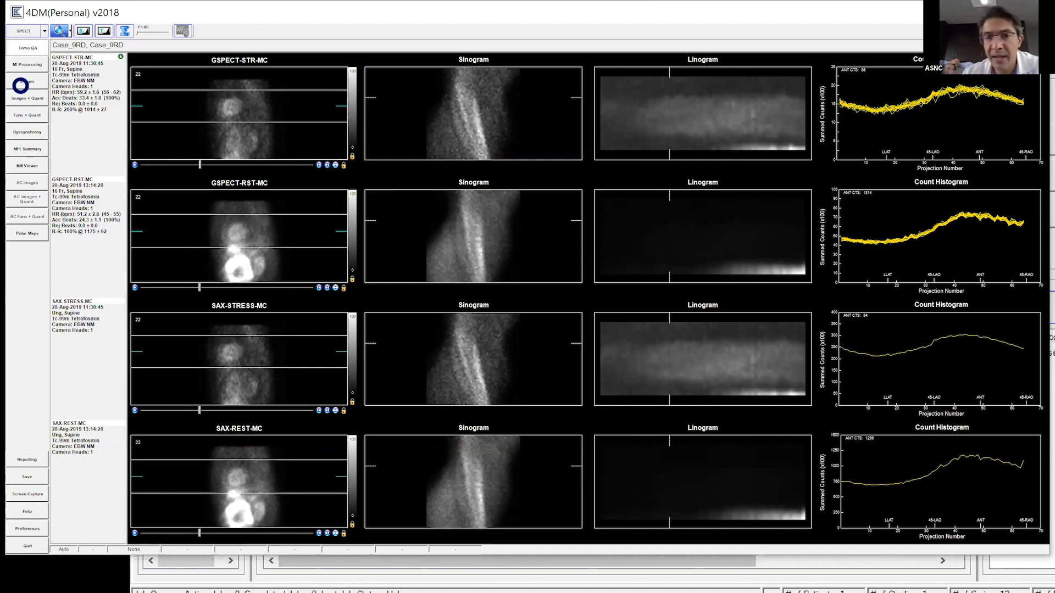
Return to the Images view in ADAC Isocontour colors and advance the short-axis rows so the stress supine series starts at slice 9
{"action": "left_click", "coordinate": [82, 34]}
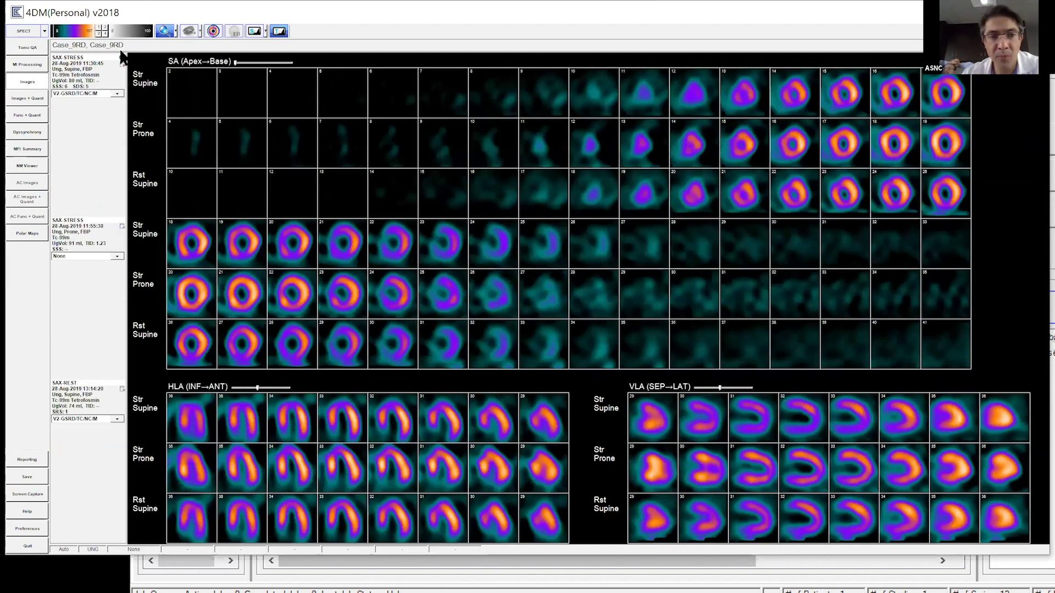
{"action": "left_click", "coordinate": [141, 32]}
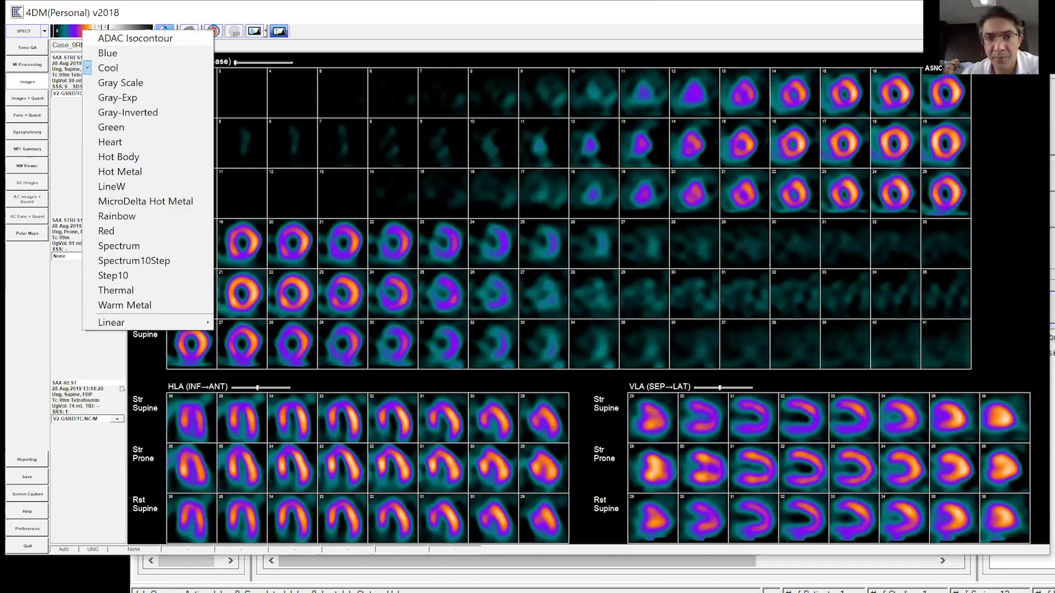
{"action": "left_click", "coordinate": [135, 38]}
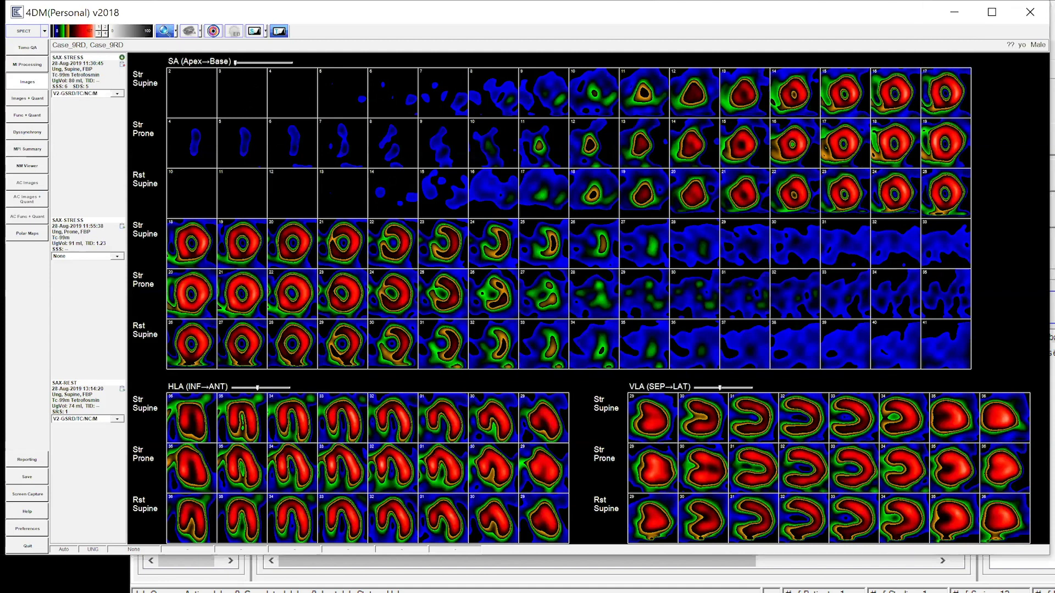
{"action": "scroll", "coordinate": [569, 218], "scroll_direction": "down", "scroll_amount": 2}
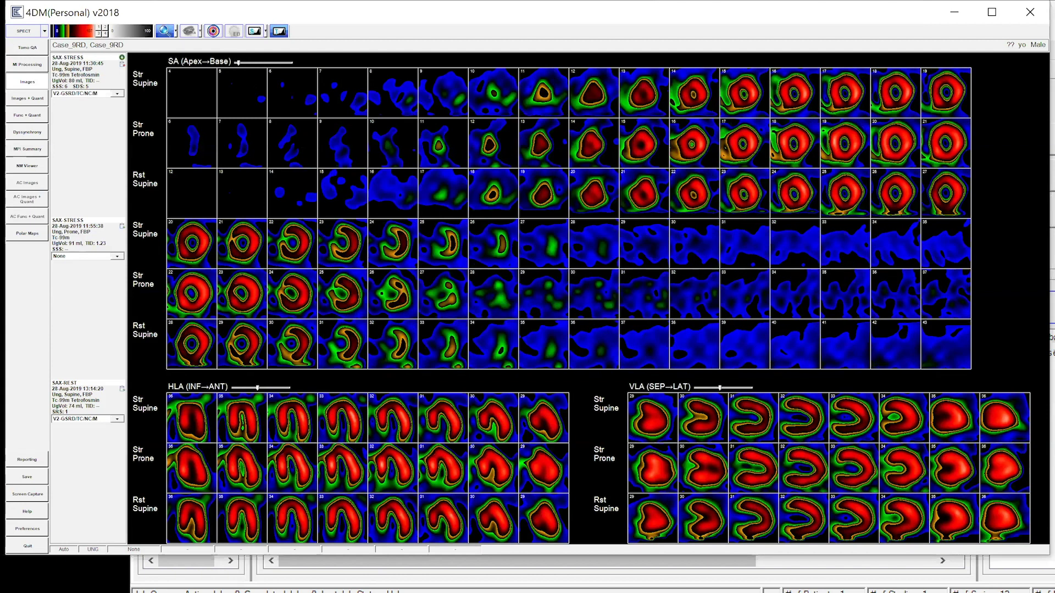
{"action": "scroll", "coordinate": [569, 218], "scroll_direction": "down", "scroll_amount": 5}
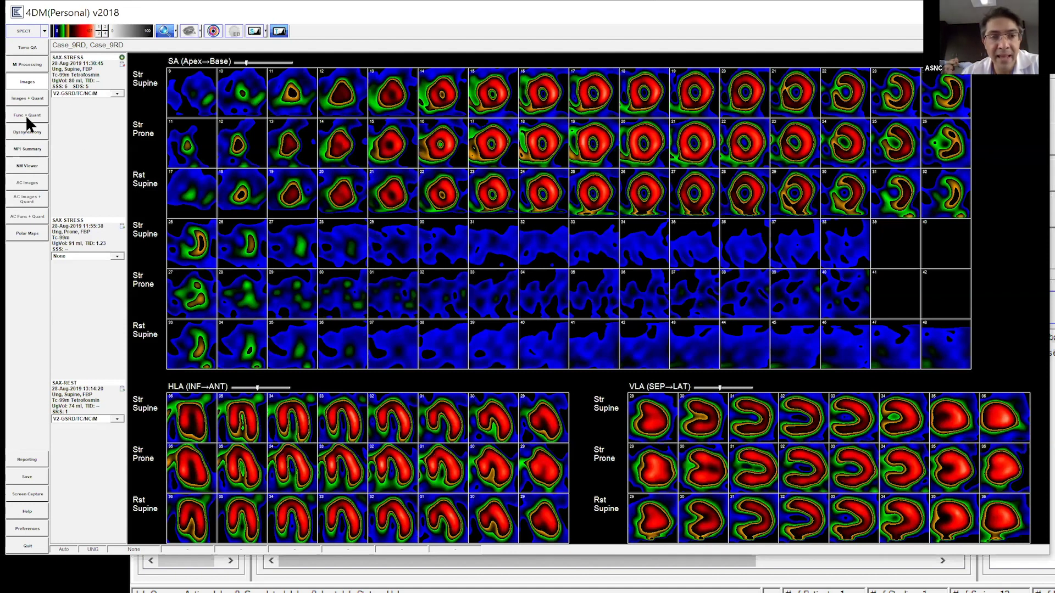
Review the perfusion polar maps with segment scores, then the dyssynchrony analysis of the stress and rest gated series
{"action": "left_click", "coordinate": [34, 95]}
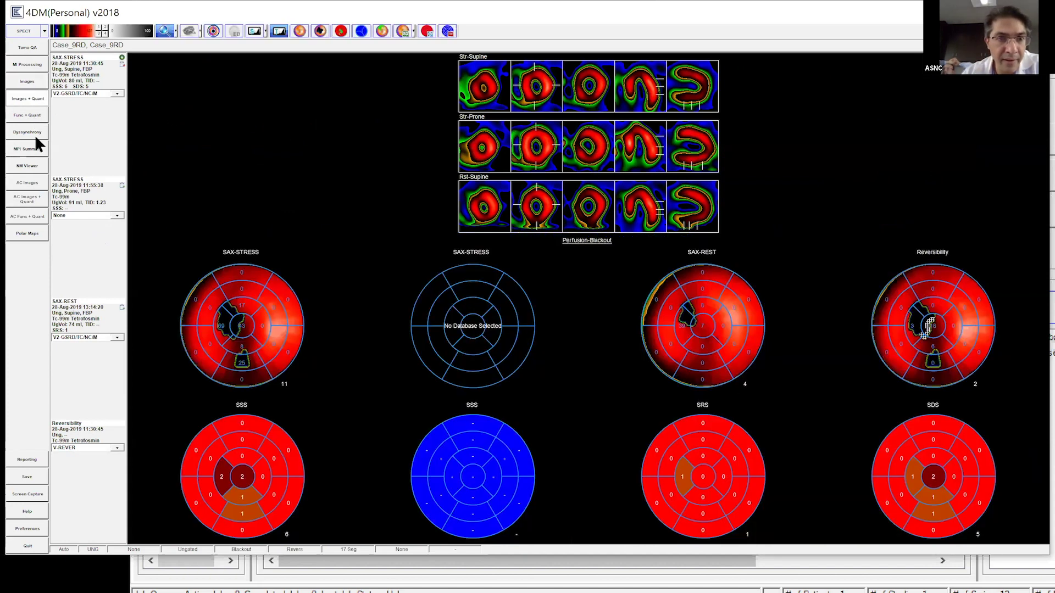
{"action": "left_click", "coordinate": [36, 126]}
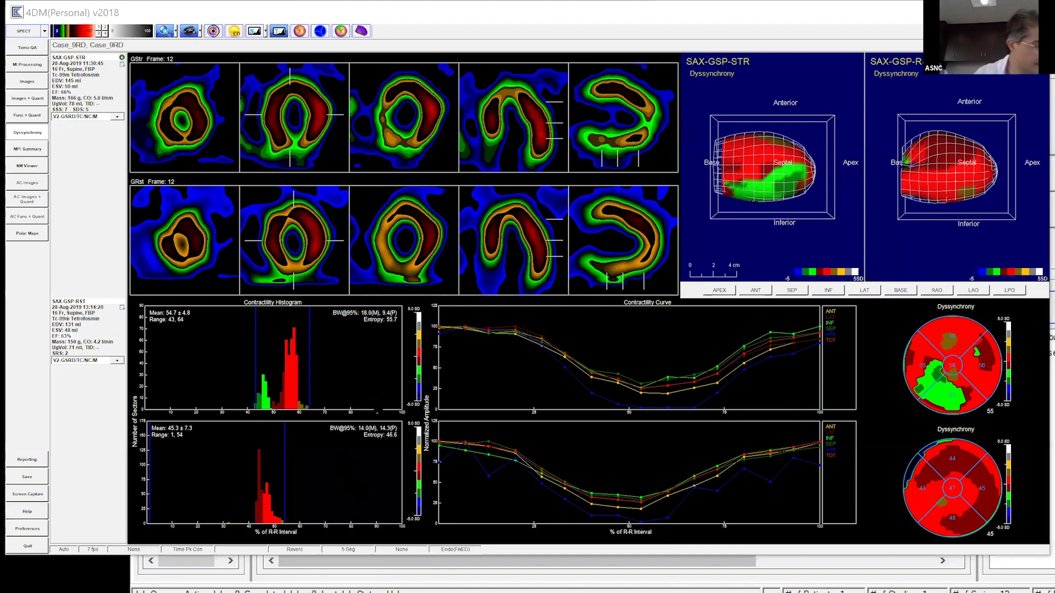
Switch to the Abnormal SPECT Cases presentation in PowerPoint, select slide 41 (Case 9) and start the slide show from it
{"action": "key", "text": "alt+Tab"}
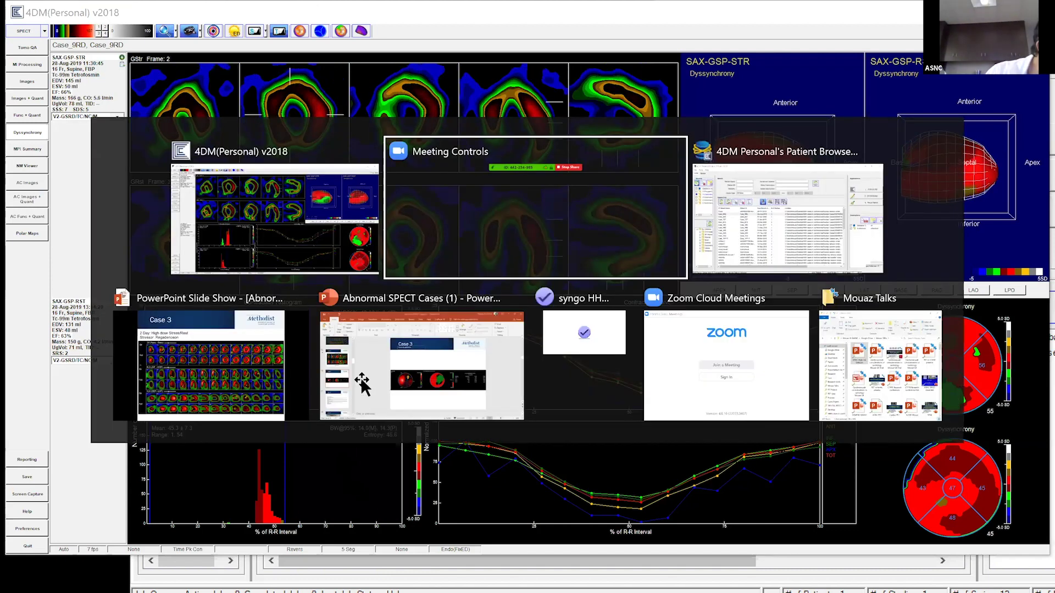
{"action": "left_click", "coordinate": [358, 400]}
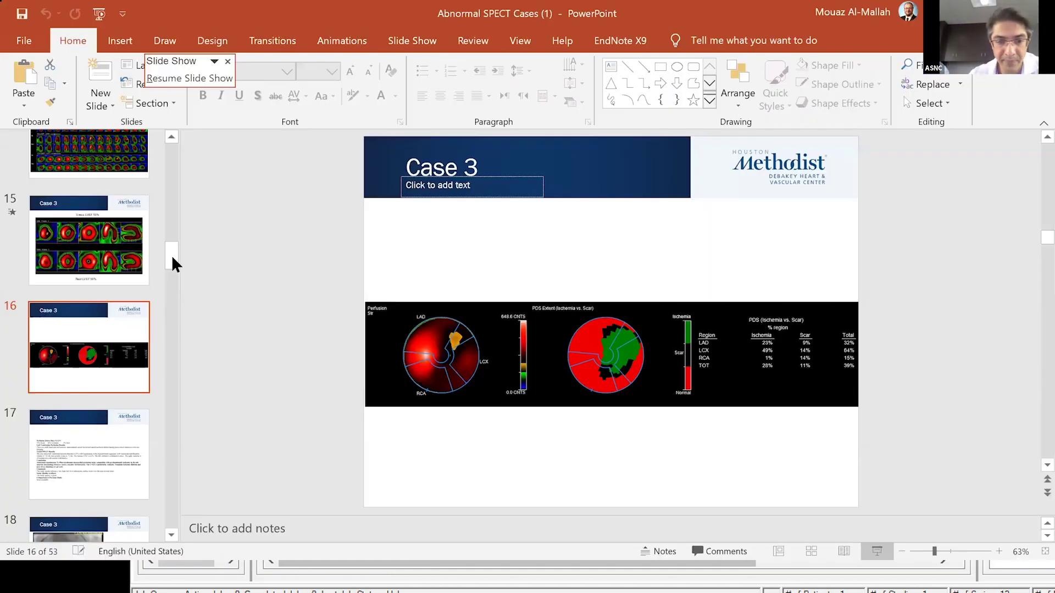
{"action": "left_click", "coordinate": [166, 305]}
{"action": "left_click", "coordinate": [167, 308]}
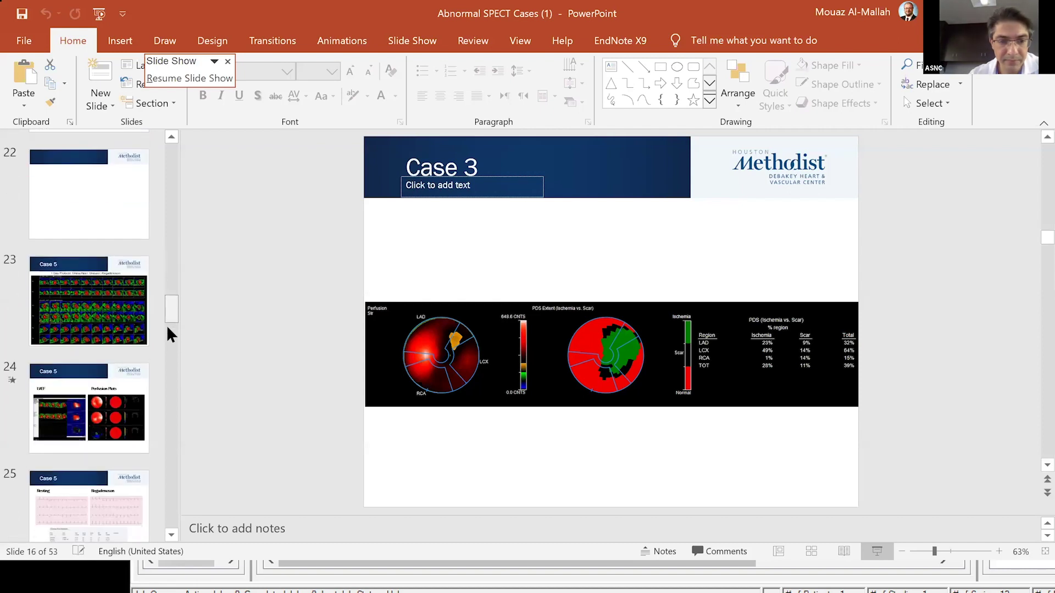
{"action": "left_click_drag", "start_coordinate": [169, 334], "coordinate": [164, 410]}
{"action": "scroll", "coordinate": [160, 426], "scroll_direction": "down", "scroll_amount": 5}
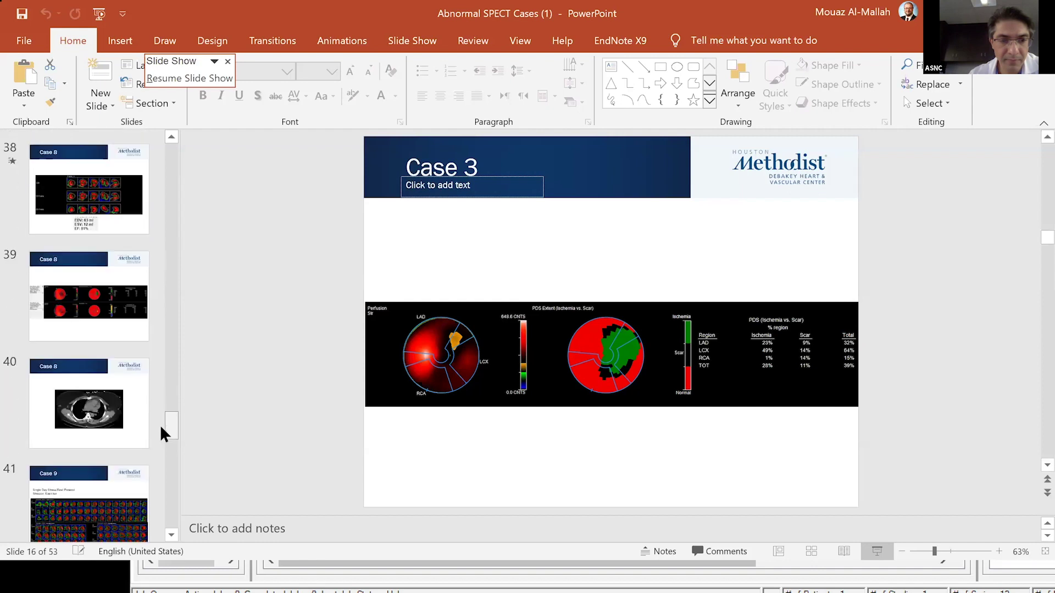
{"action": "scroll", "coordinate": [161, 426], "scroll_direction": "down", "scroll_amount": 1}
{"action": "left_click", "coordinate": [101, 404]}
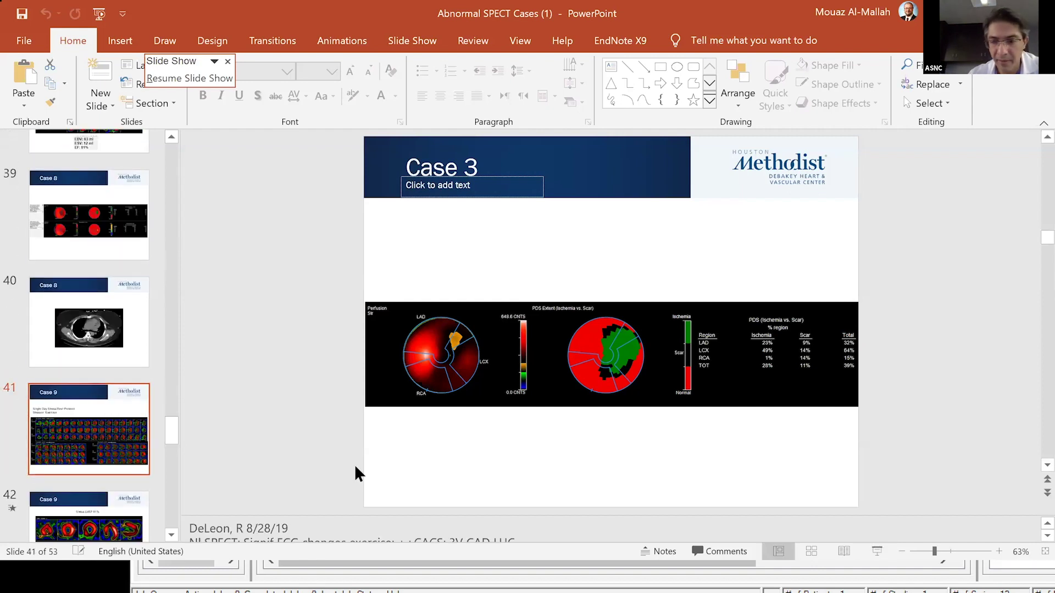
{"action": "left_click", "coordinate": [877, 551]}
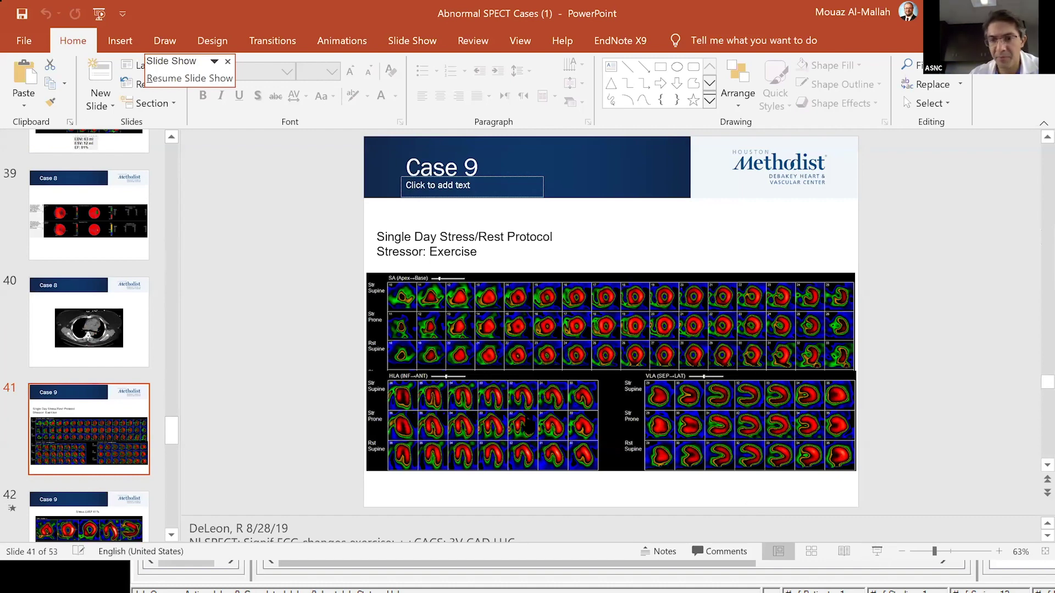
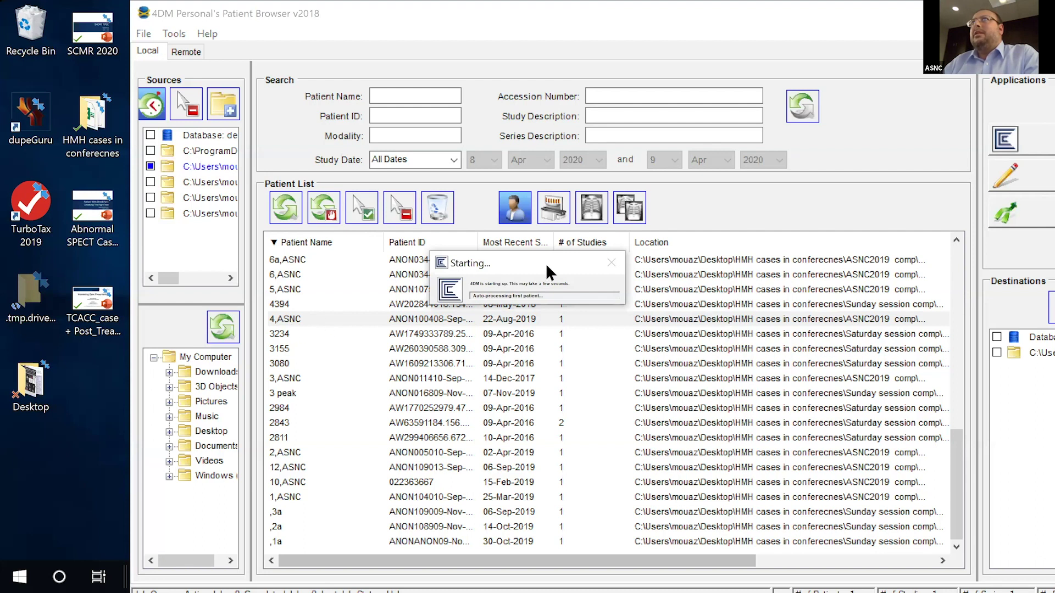
{"action": "left_click_drag", "start_coordinate": [546, 262], "coordinate": [512, 254]}
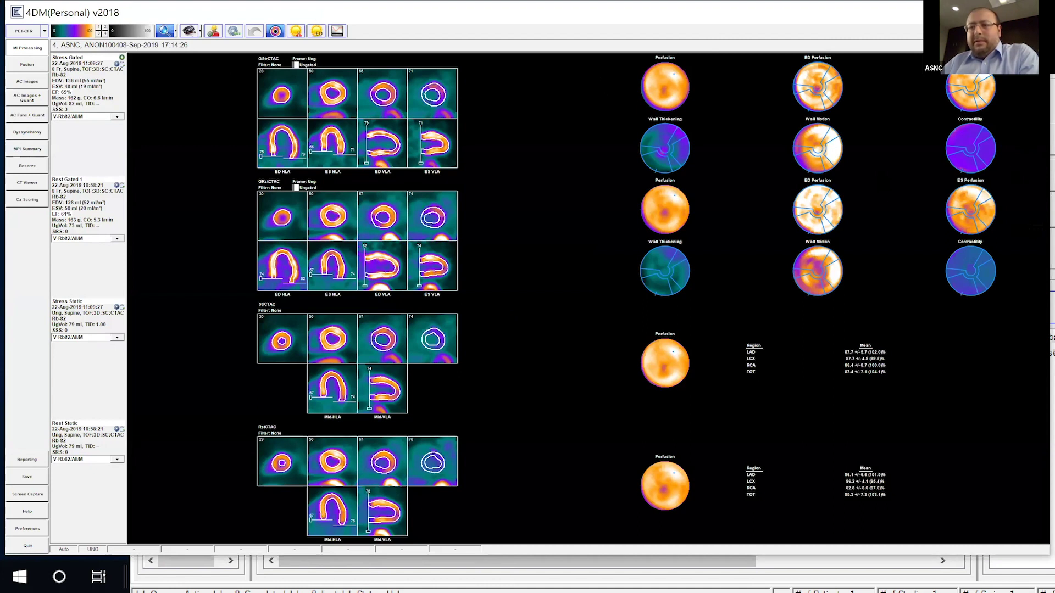
{"action": "key", "text": "super+Down"}
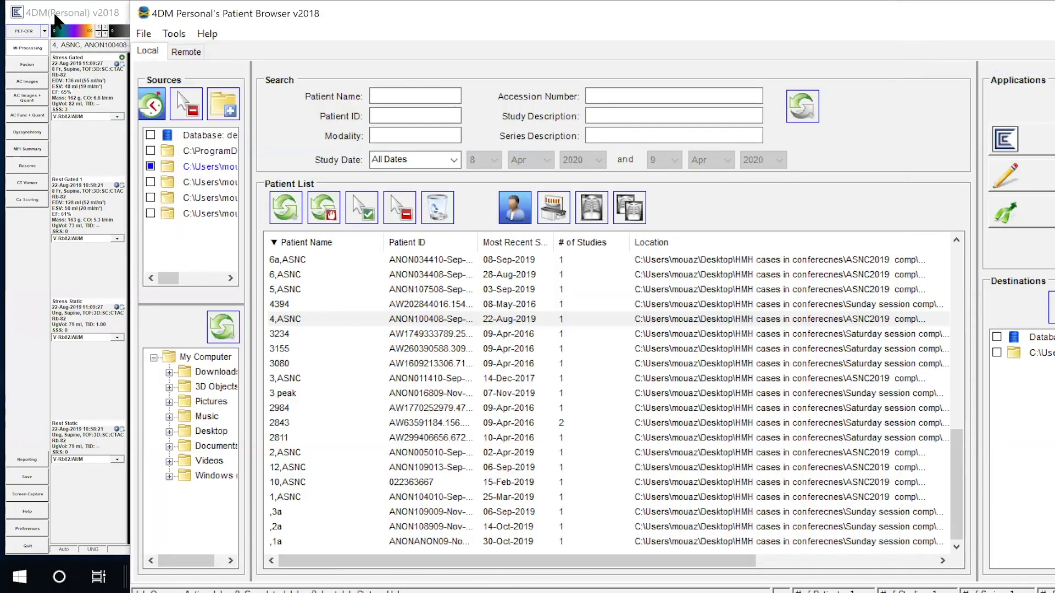
{"action": "left_click", "coordinate": [905, 35]}
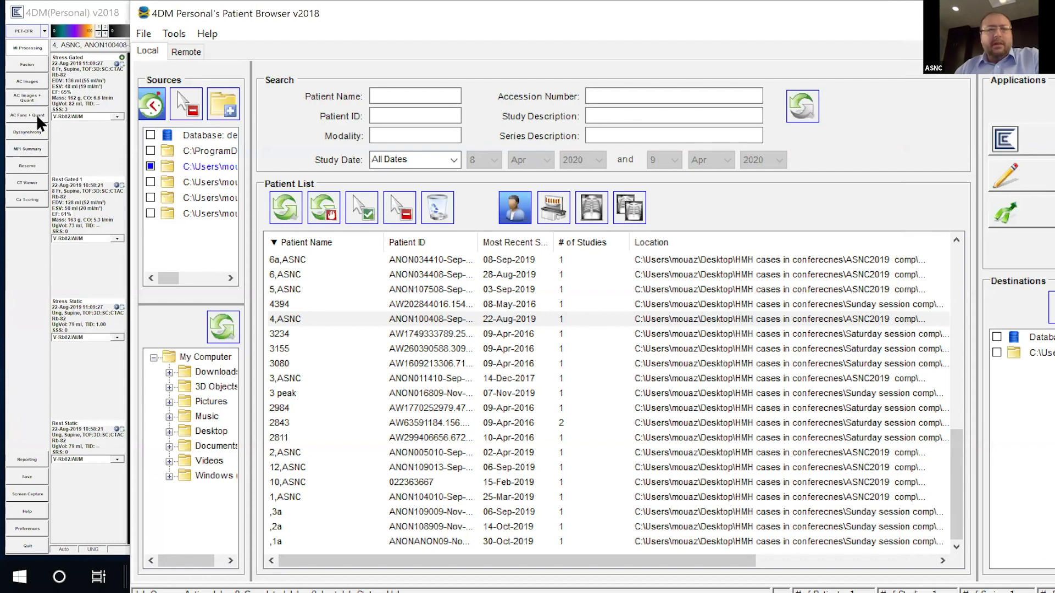
Bring 4DM to the front and compare the static stress and rest slices of case 4 in the AC Images view, using a widened window
{"action": "left_click", "coordinate": [53, 259]}
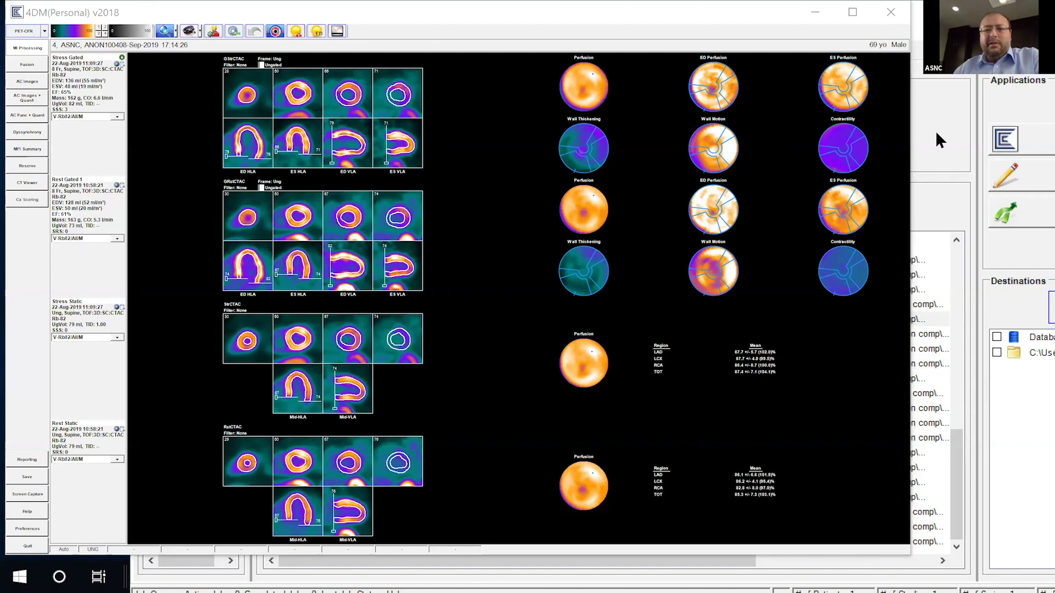
{"action": "left_click", "coordinate": [641, 573]}
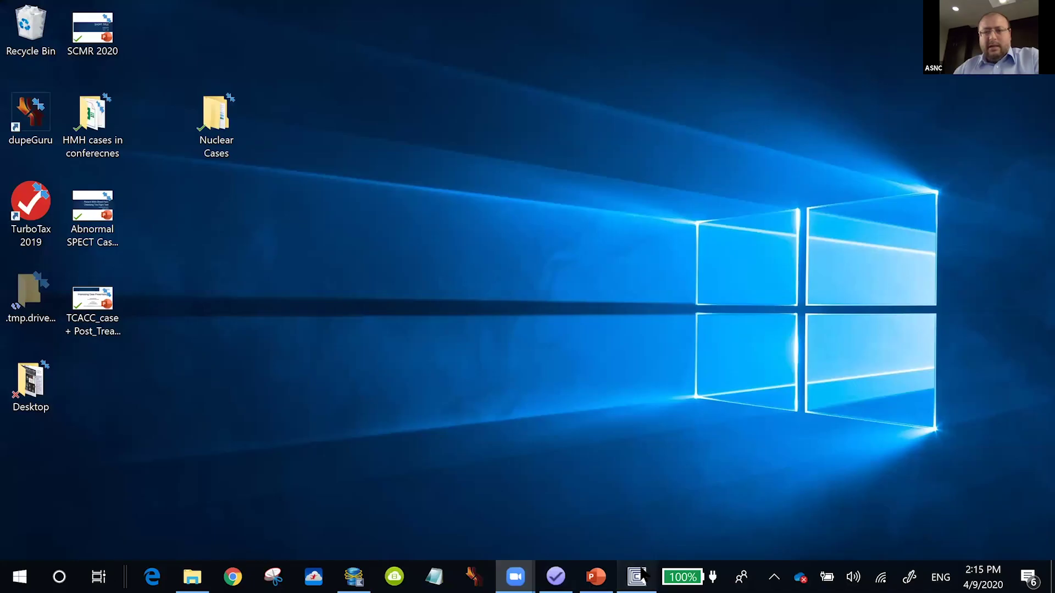
{"action": "left_click", "coordinate": [643, 574]}
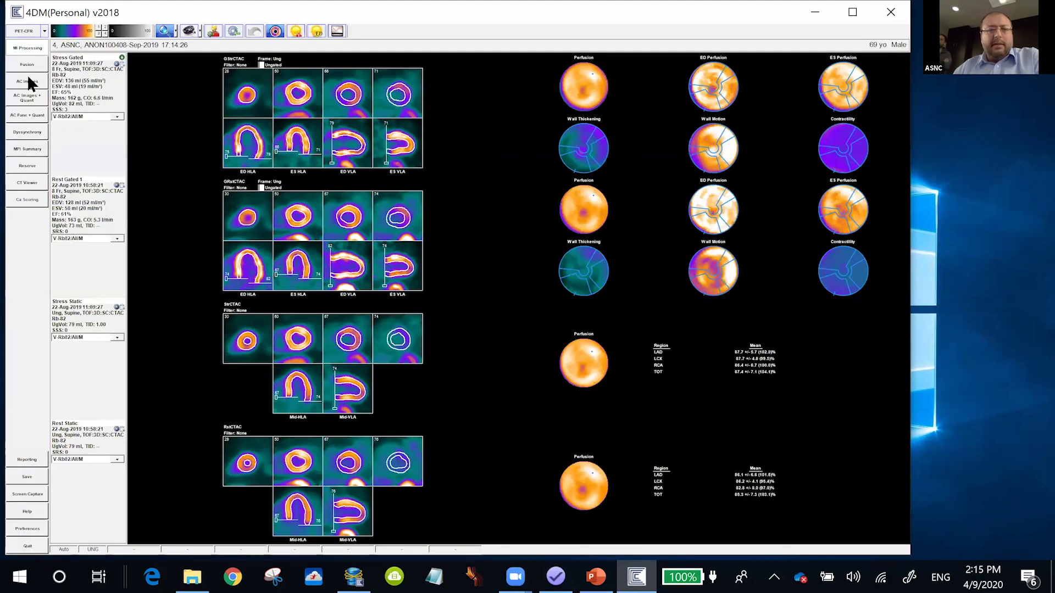
{"action": "left_click", "coordinate": [27, 82]}
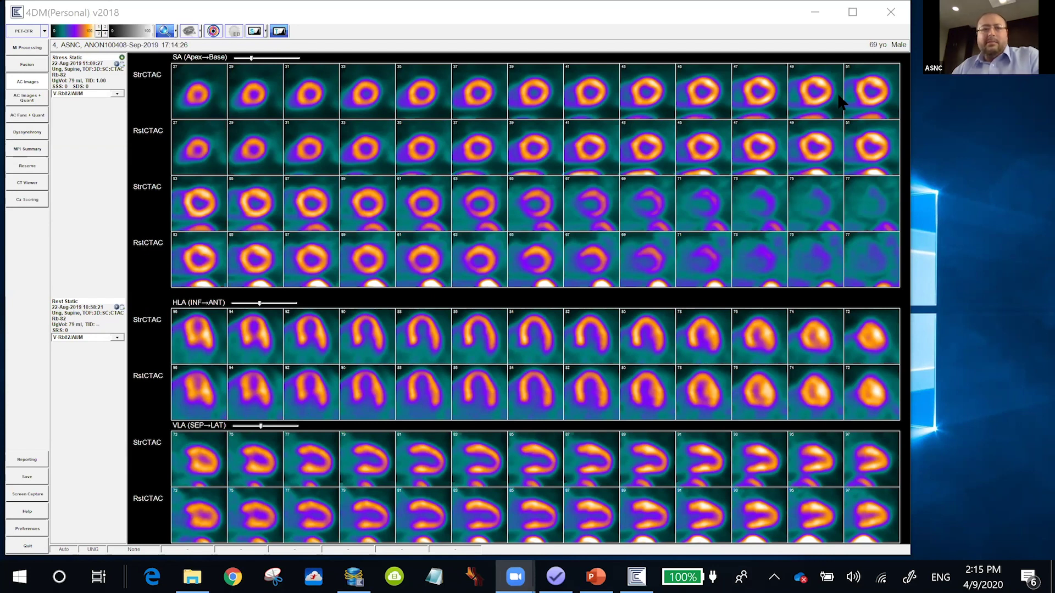
{"action": "left_click", "coordinate": [622, 81]}
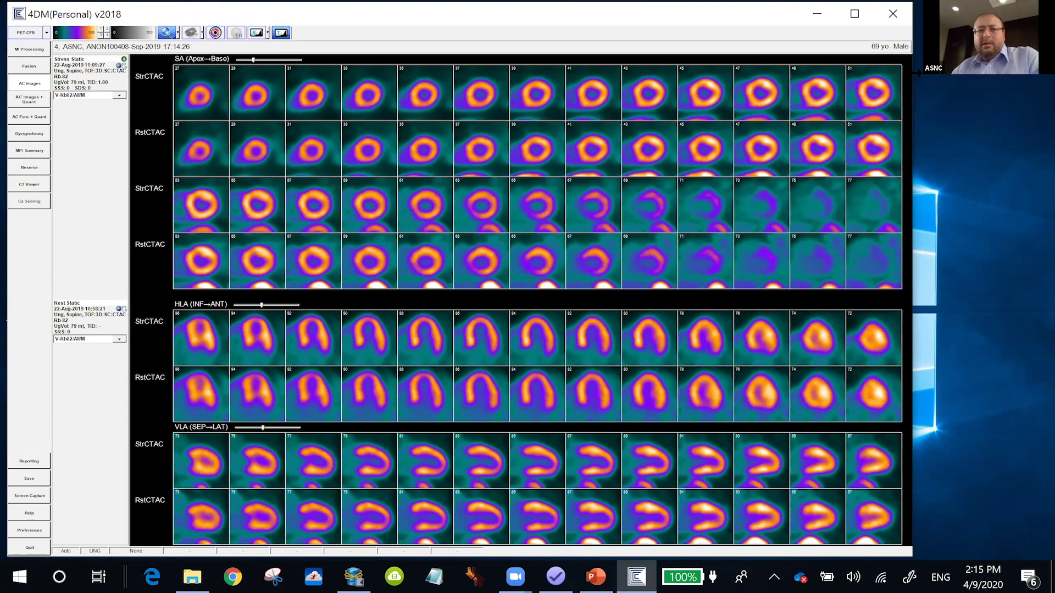
{"action": "left_click", "coordinate": [31, 83]}
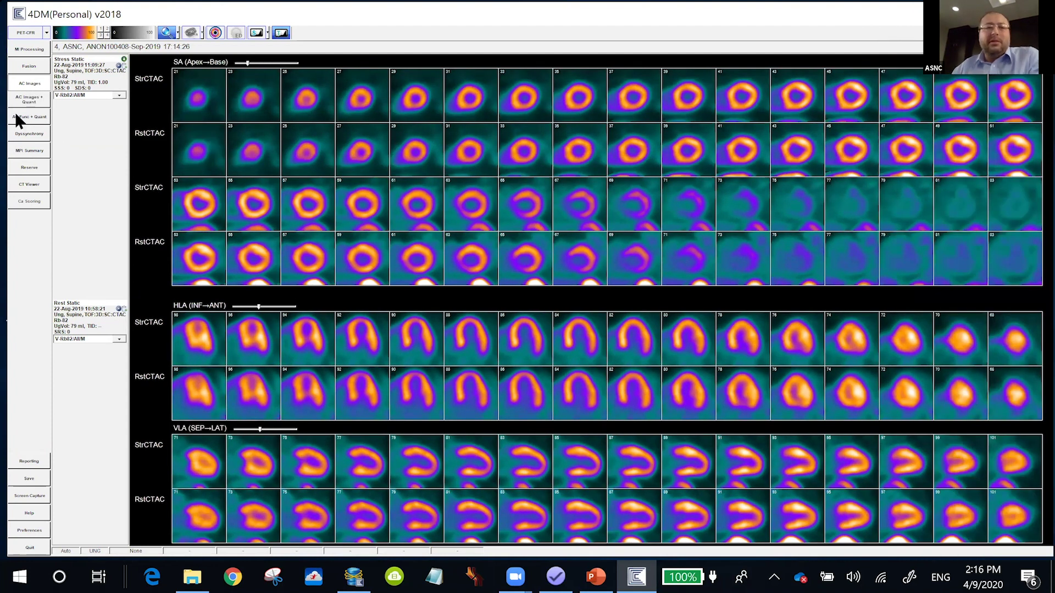
Review the gated stress and rest dyssynchrony analysis, and play the dynamic frames with the contours toggled in the Reserve view
{"action": "left_click", "coordinate": [34, 134]}
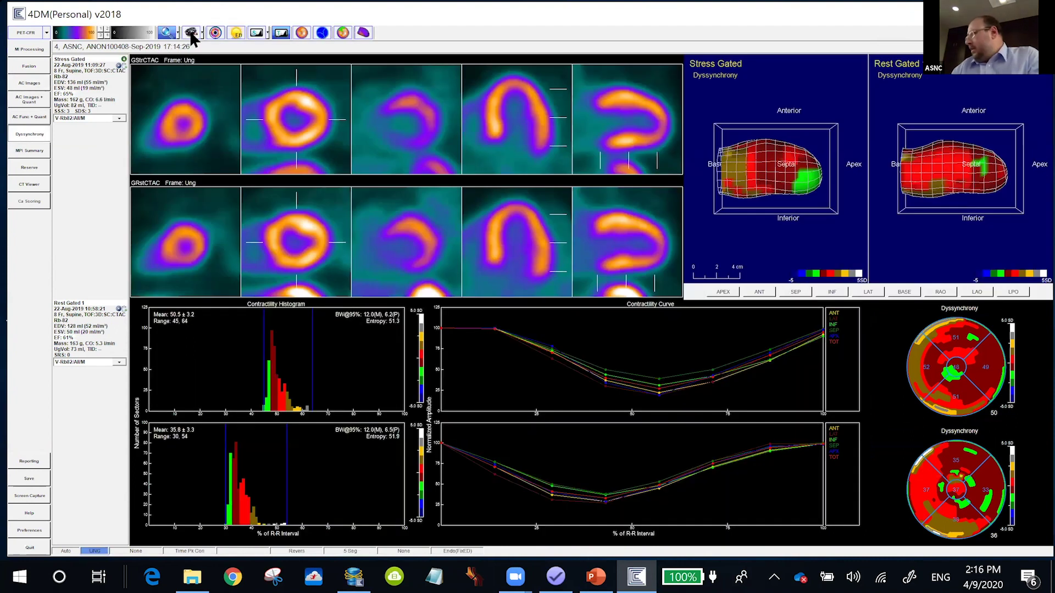
{"action": "left_click", "coordinate": [191, 34]}
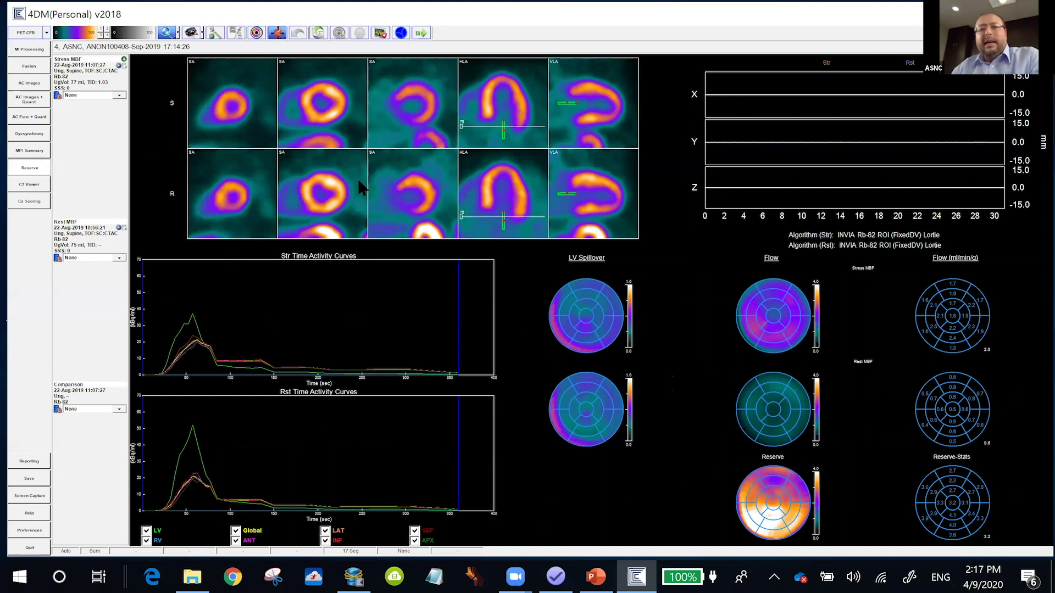
{"action": "left_click", "coordinate": [256, 33]}
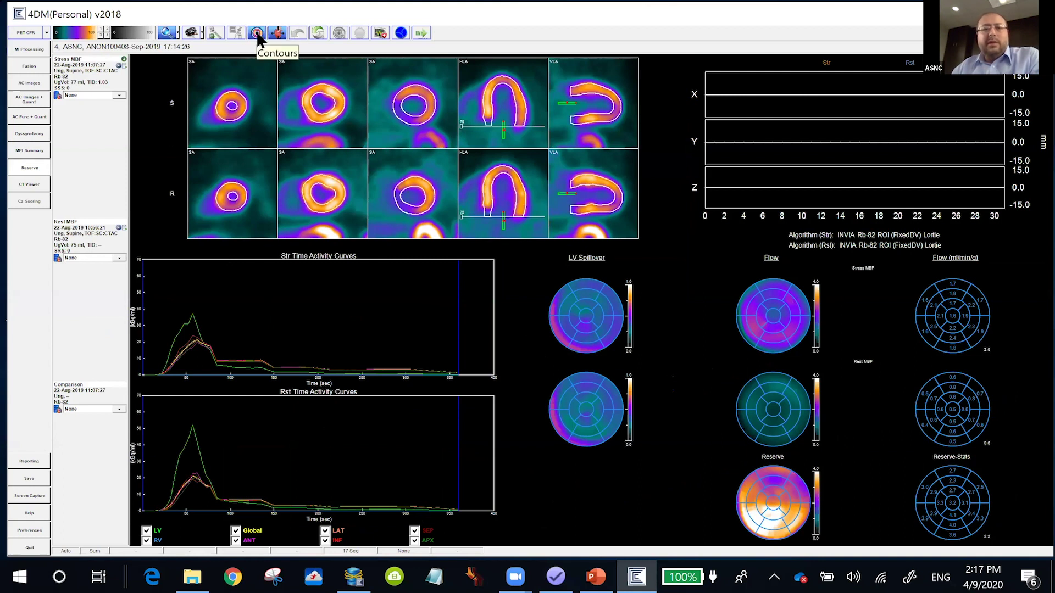
{"action": "left_click", "coordinate": [258, 33]}
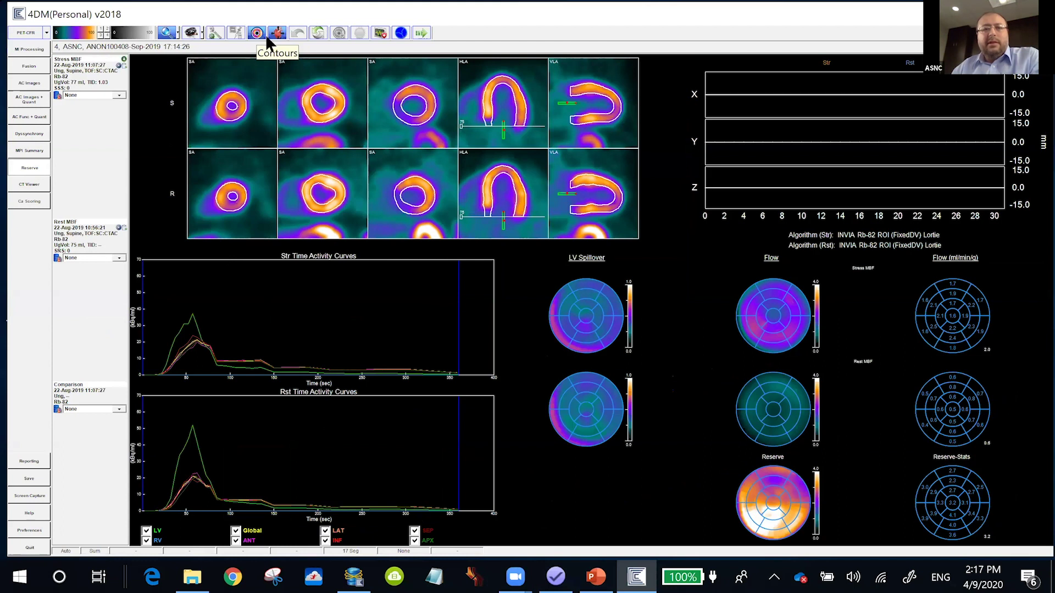
{"action": "left_click", "coordinate": [194, 31]}
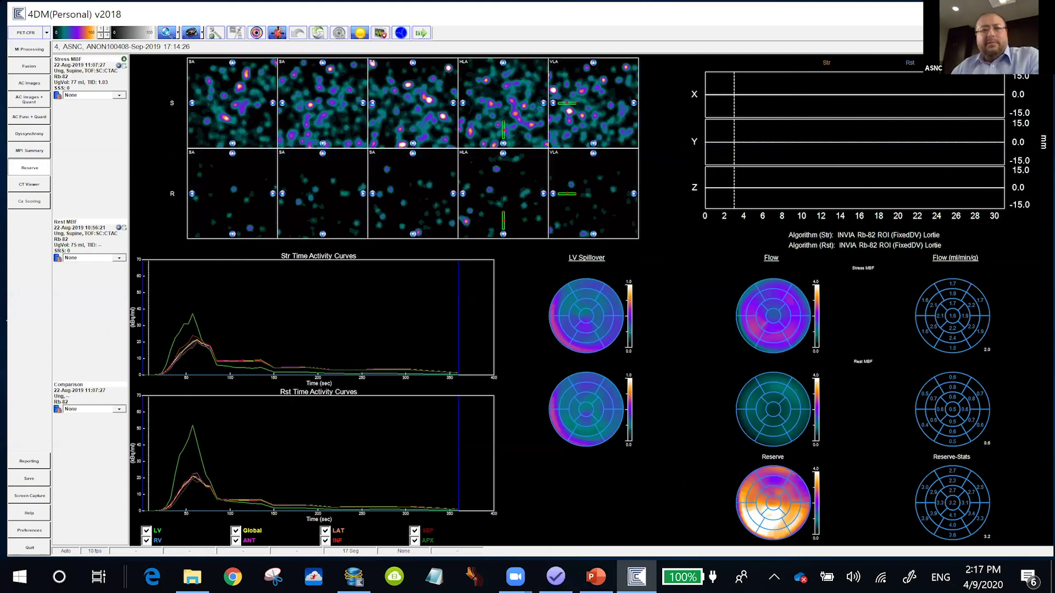
Open the flow reserve results page and apply the V-CFR Rb82 ROI normal database to the comparison, accepting the mismatch warning
{"action": "left_click", "coordinate": [426, 32]}
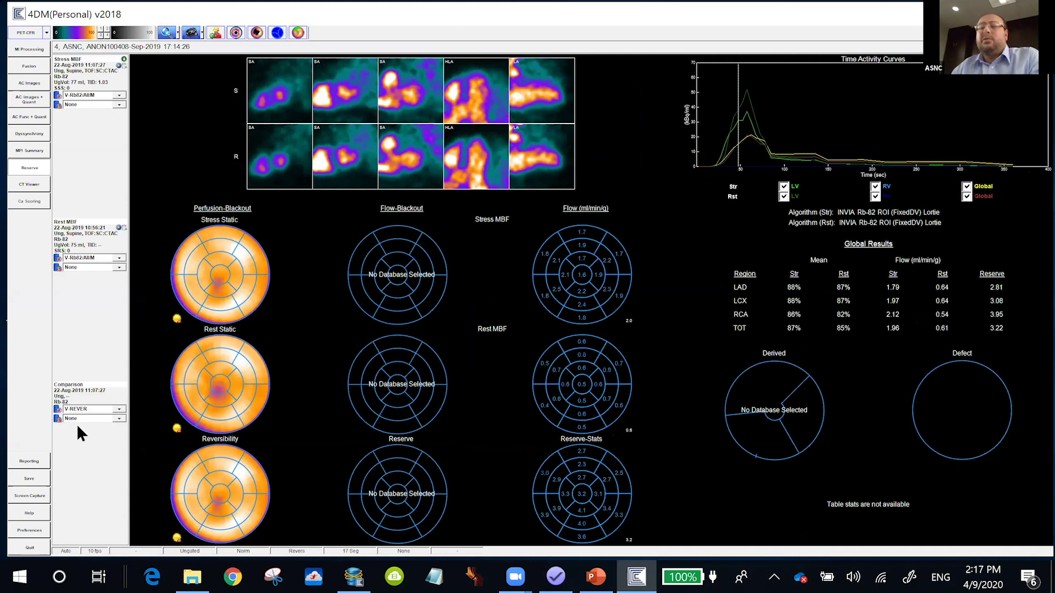
{"action": "left_click", "coordinate": [98, 417]}
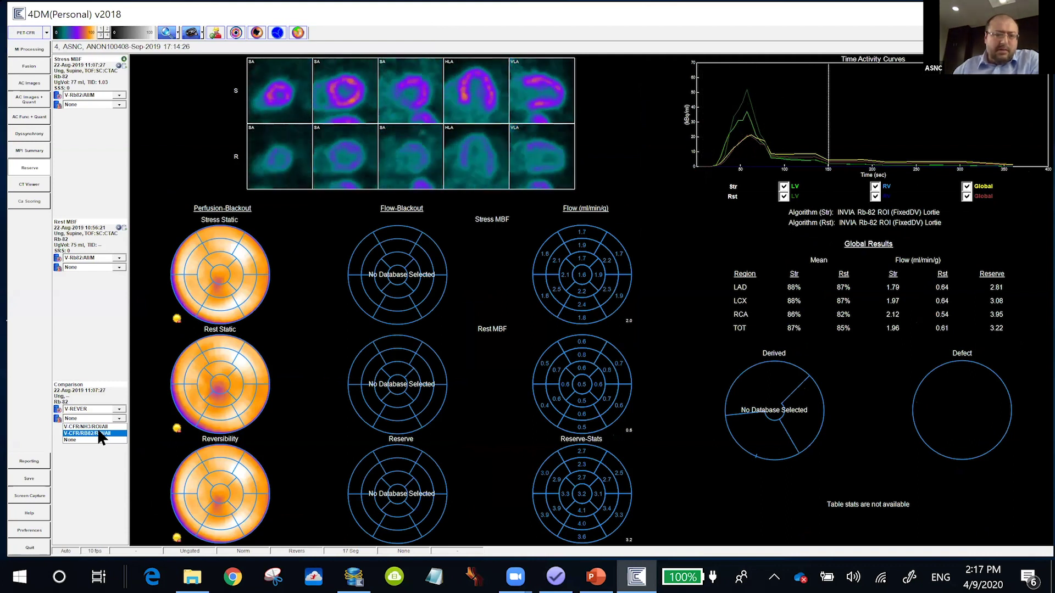
{"action": "left_click", "coordinate": [100, 433]}
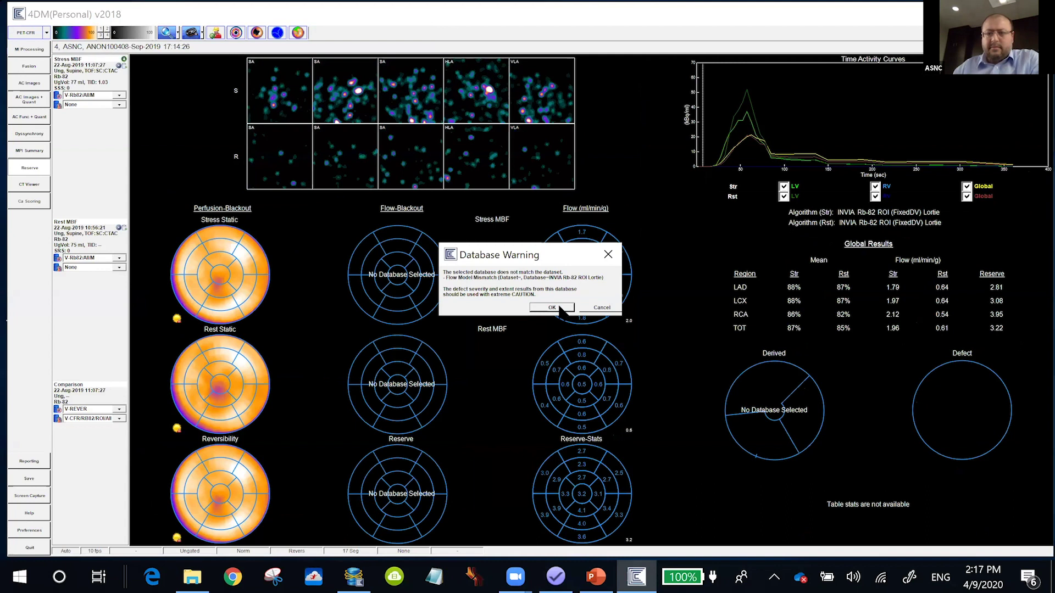
{"action": "key", "text": "Return"}
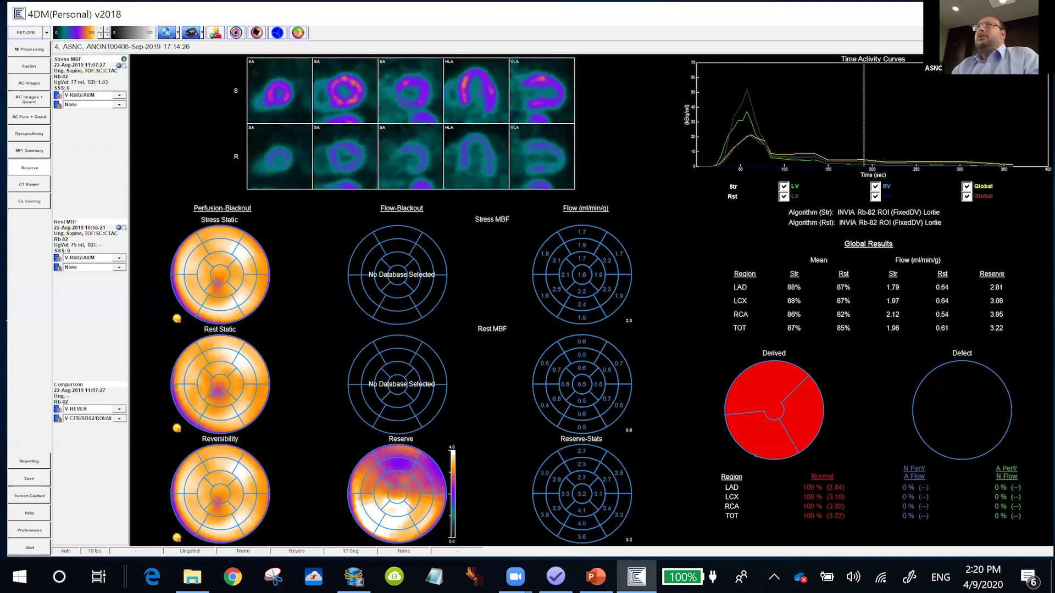
Close the current study and open the 99 Ve case from the maximized Patient Browser
{"action": "key", "text": "alt+F4"}
{"action": "left_click", "coordinate": [354, 575]}
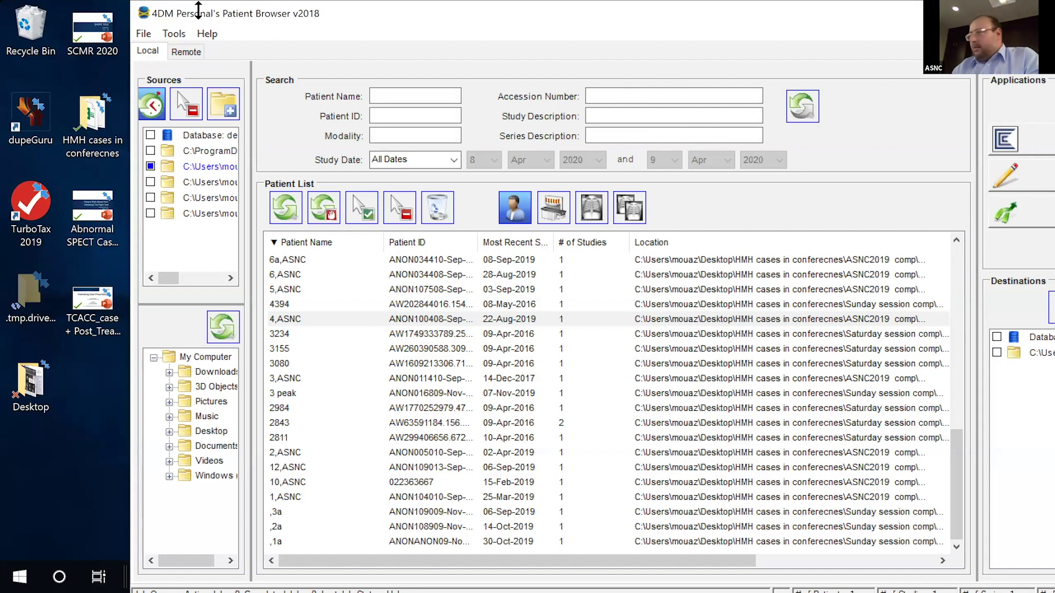
{"action": "double_click", "coordinate": [368, 21]}
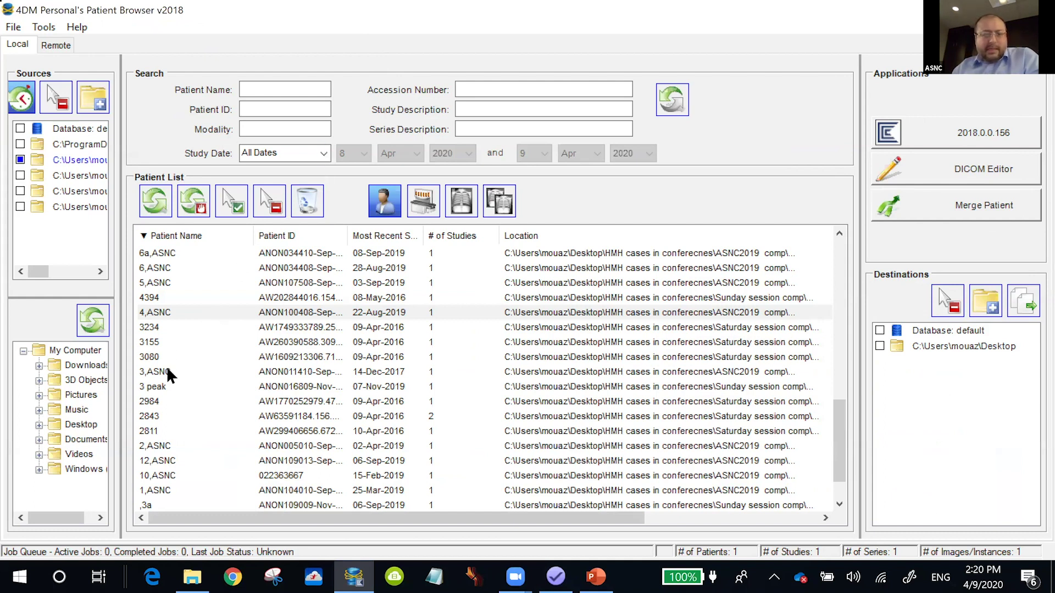
{"action": "scroll", "coordinate": [160, 361], "scroll_direction": "up", "scroll_amount": 6}
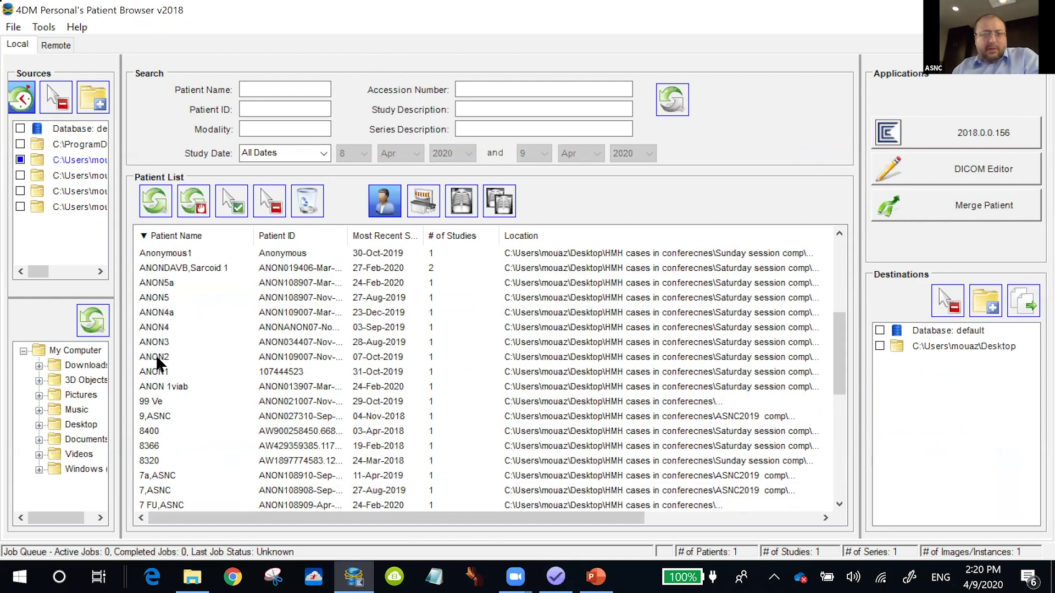
{"action": "scroll", "coordinate": [155, 330], "scroll_direction": "down", "scroll_amount": 1}
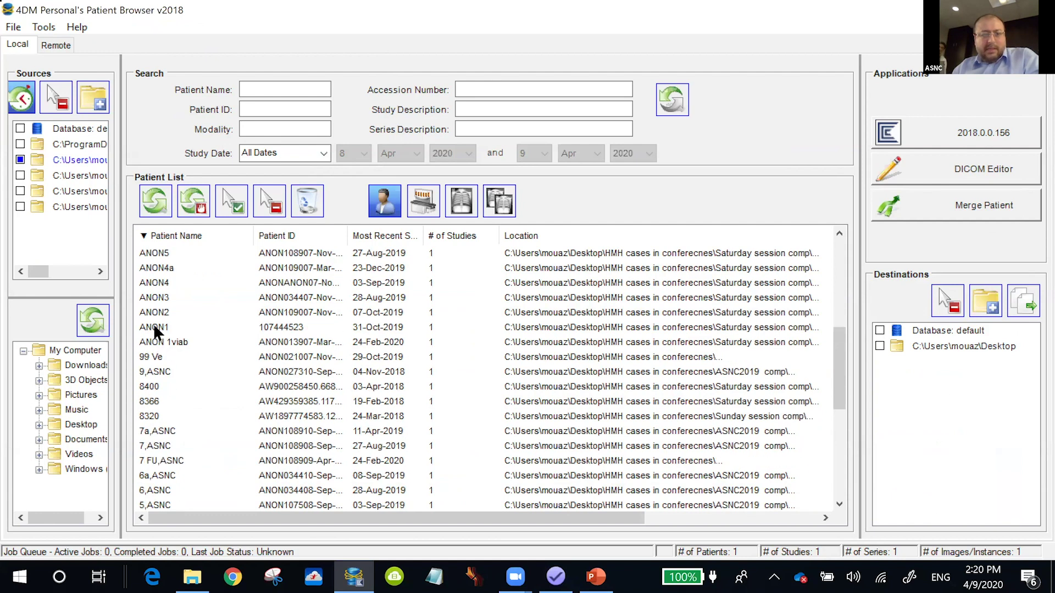
{"action": "double_click", "coordinate": [158, 356]}
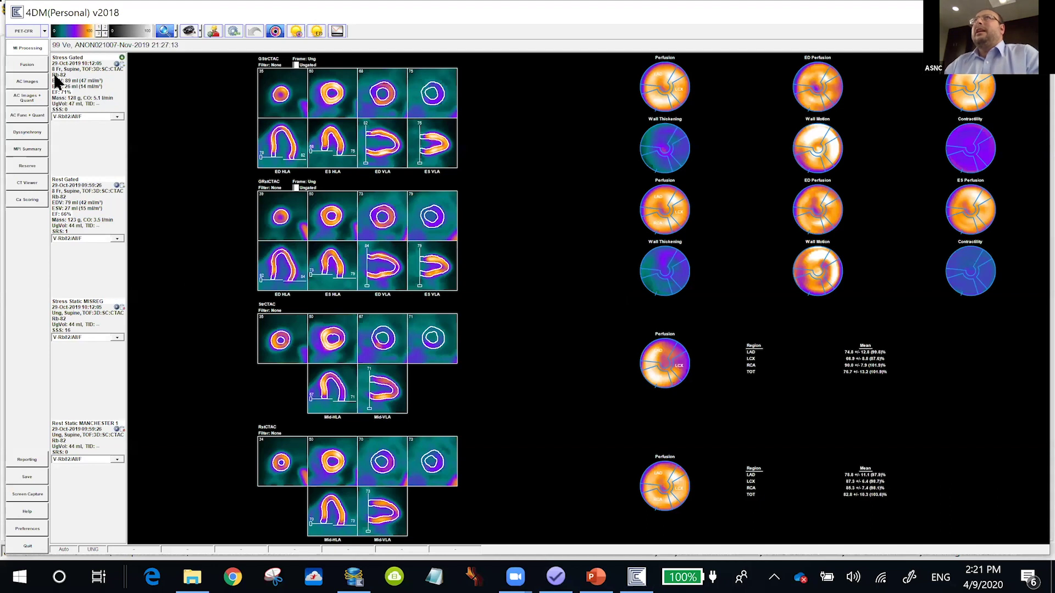
Show the static stress and rest slices in the AC Images view and zoom them out to 1.3 mm
{"action": "left_click", "coordinate": [25, 85]}
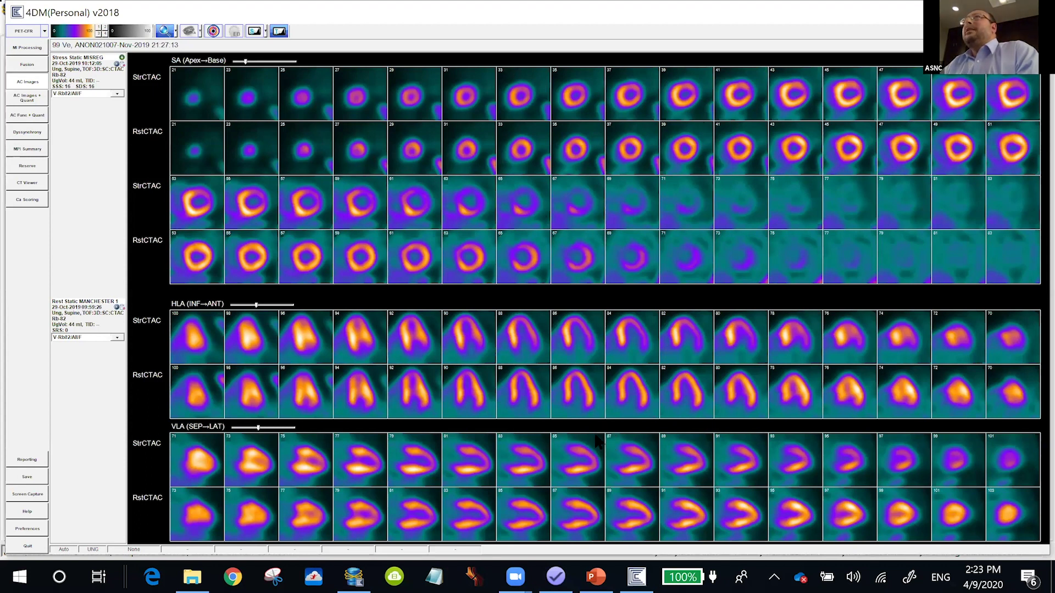
{"action": "left_click", "coordinate": [175, 33]}
{"action": "left_click", "coordinate": [176, 33]}
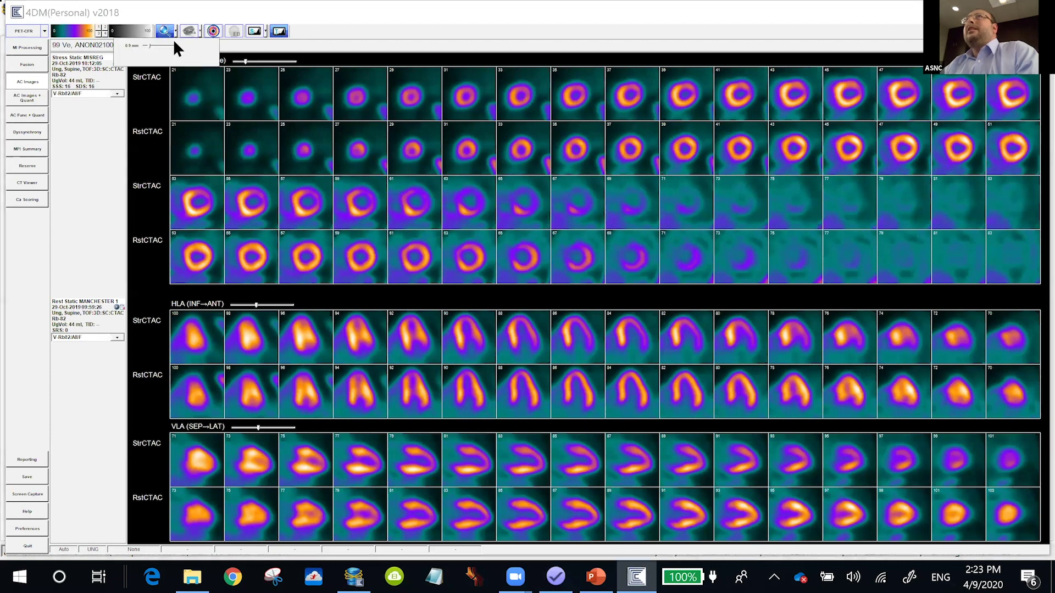
{"action": "left_click_drag", "start_coordinate": [146, 46], "coordinate": [156, 46]}
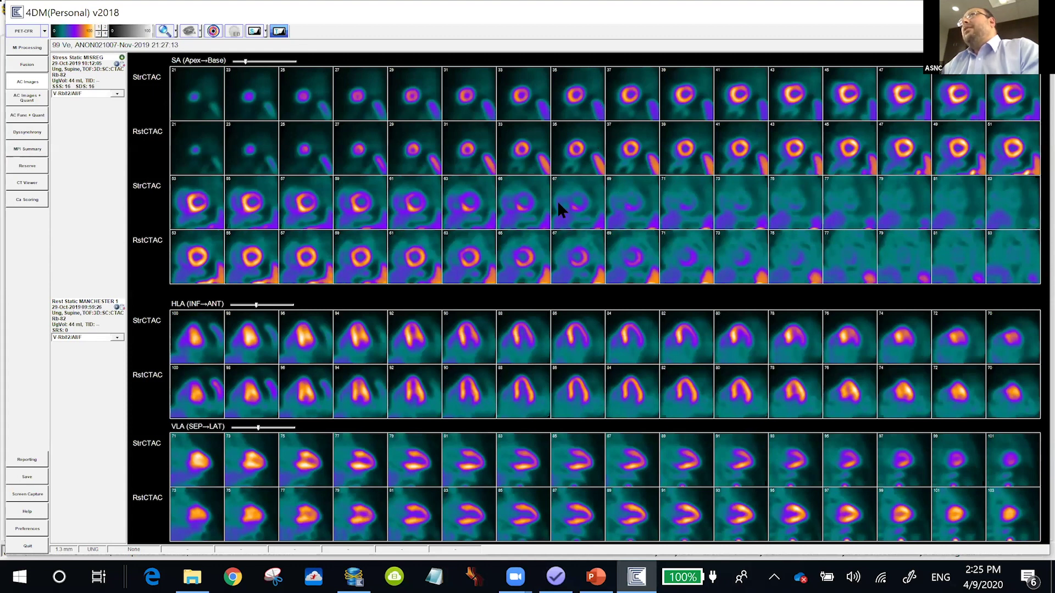
Return the slices to the automatic zoom and review the gated stress and rest dyssynchrony analysis
{"action": "left_click", "coordinate": [175, 31]}
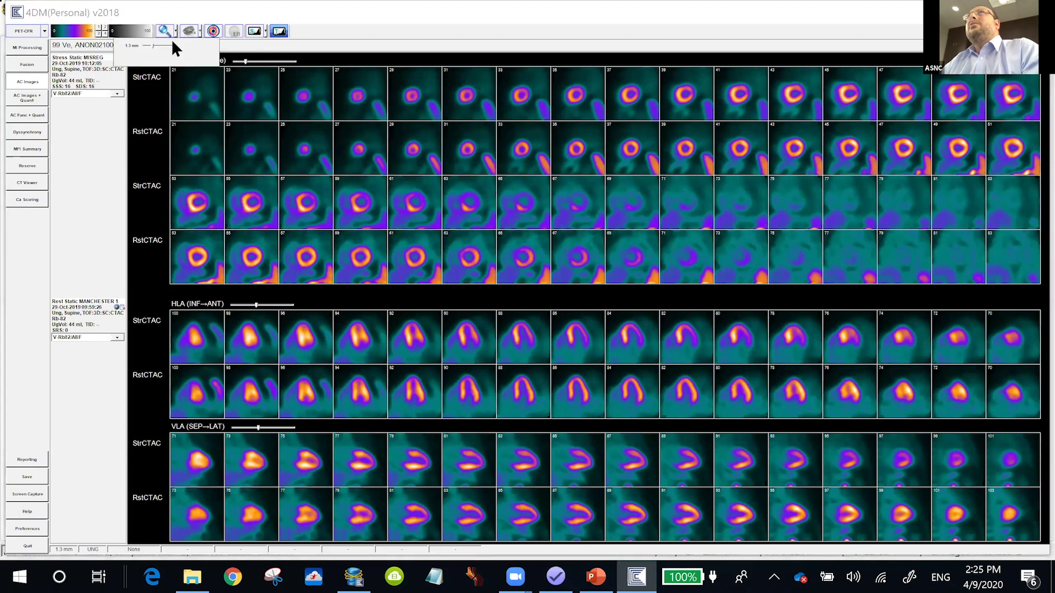
{"action": "left_click_drag", "start_coordinate": [152, 45], "coordinate": [144, 50]}
{"action": "left_click", "coordinate": [150, 51]}
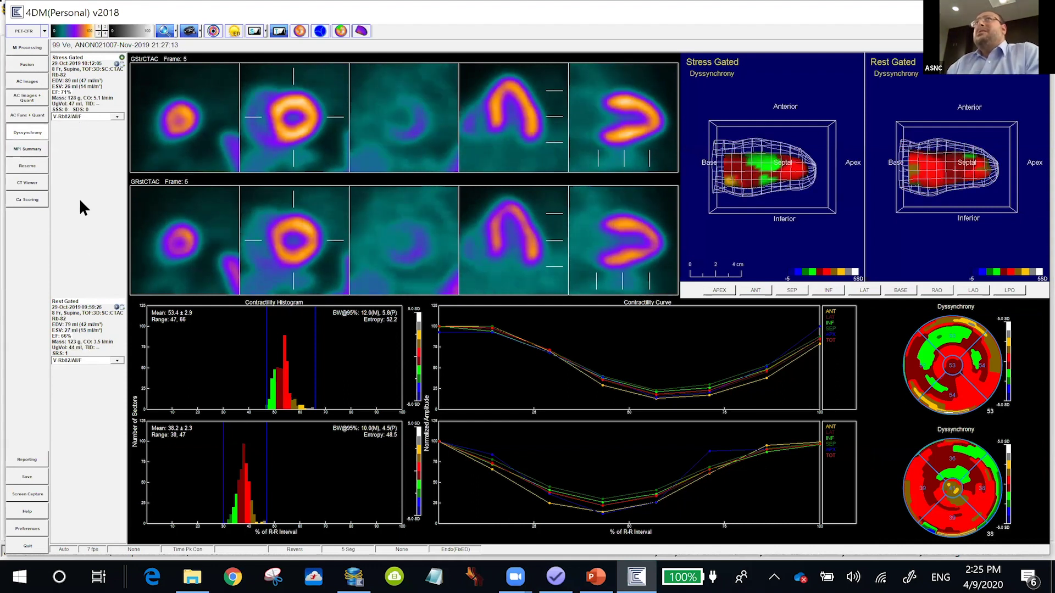
Examine the transverse calcium scoring CT slices up through the heart, and return to the stress and rest slices in AC Images
{"action": "left_click", "coordinate": [26, 199]}
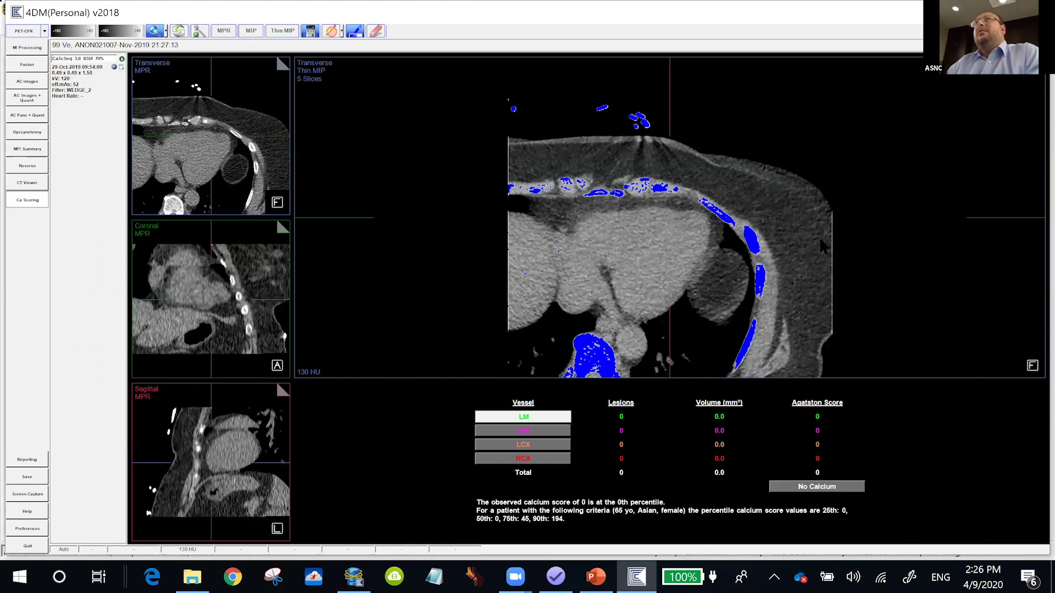
{"action": "scroll", "coordinate": [635, 278], "scroll_direction": "down", "scroll_amount": 3}
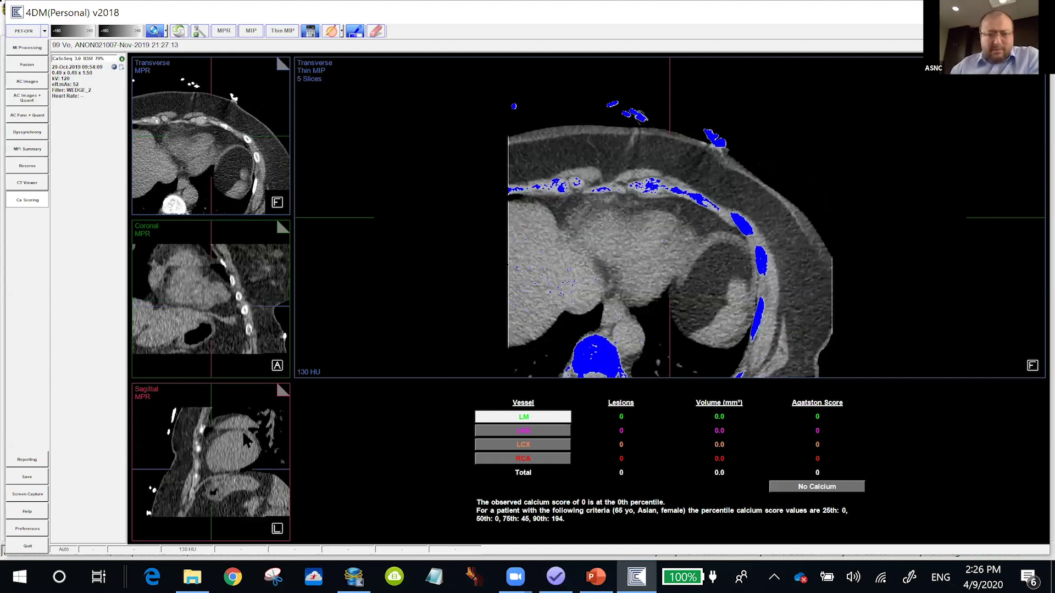
{"action": "left_click_drag", "start_coordinate": [258, 473], "coordinate": [258, 431]}
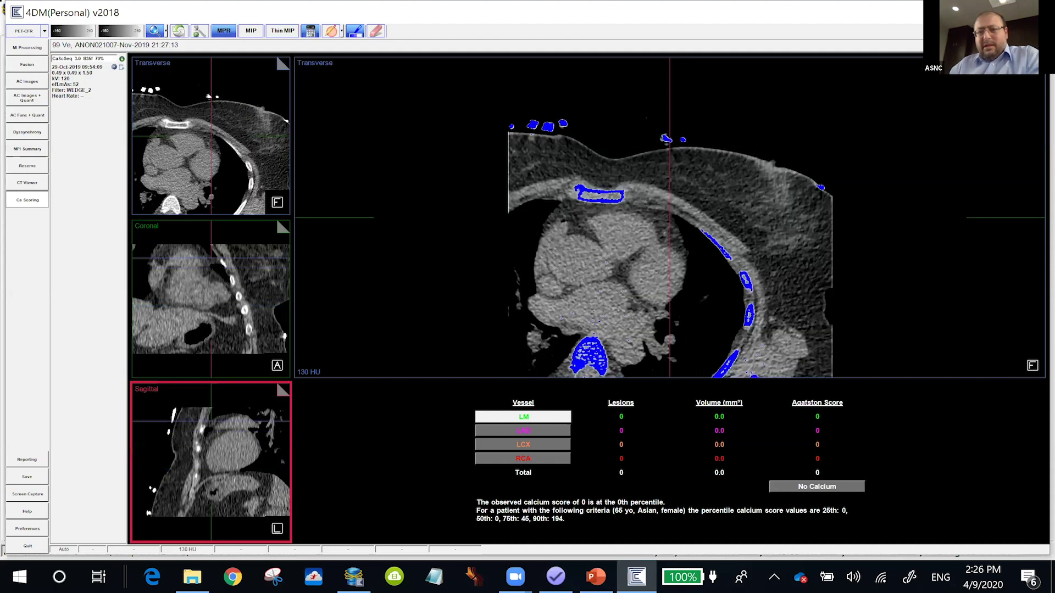
{"action": "left_click_drag", "start_coordinate": [259, 432], "coordinate": [258, 418]}
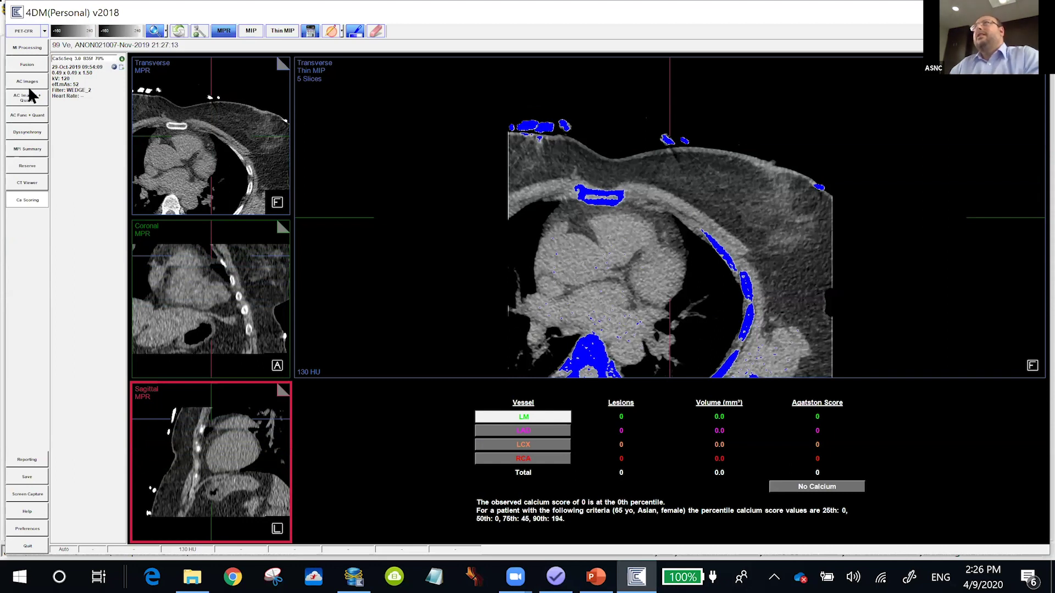
{"action": "left_click", "coordinate": [27, 82]}
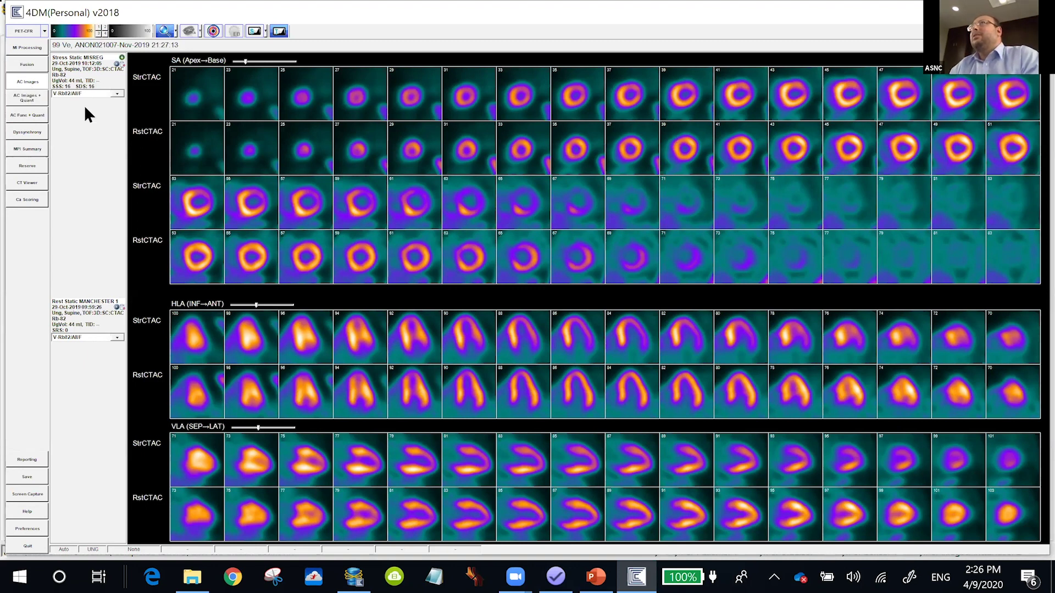
{"action": "left_click", "coordinate": [36, 196]}
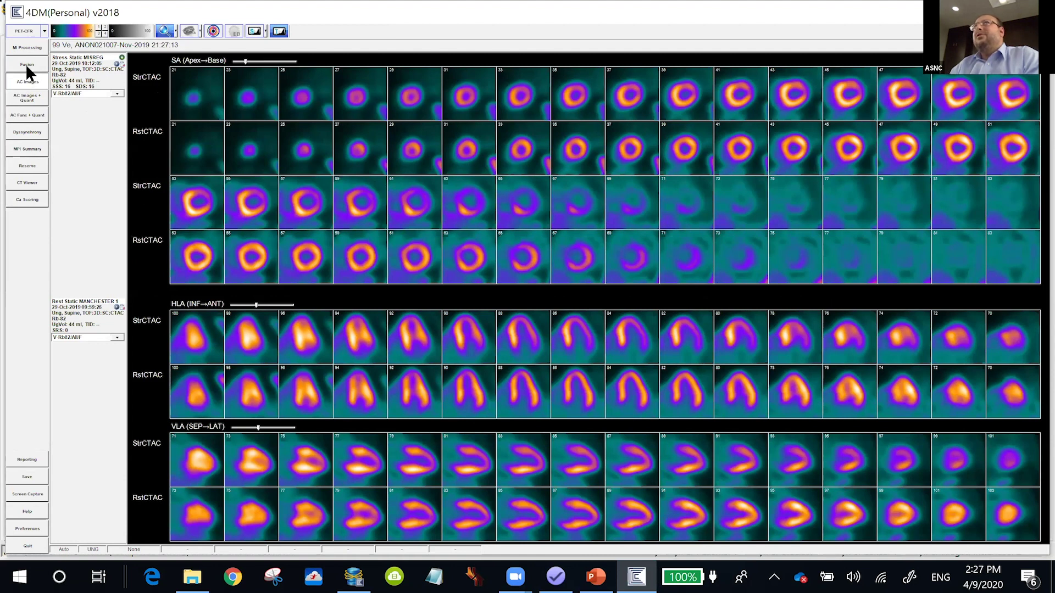
In the Fusion view, enlarge the stress PET/CT to 0.51 mm and shift the PET to X -38.50, Y 0.77, Z 0.15 over the CT
{"action": "left_click", "coordinate": [27, 66]}
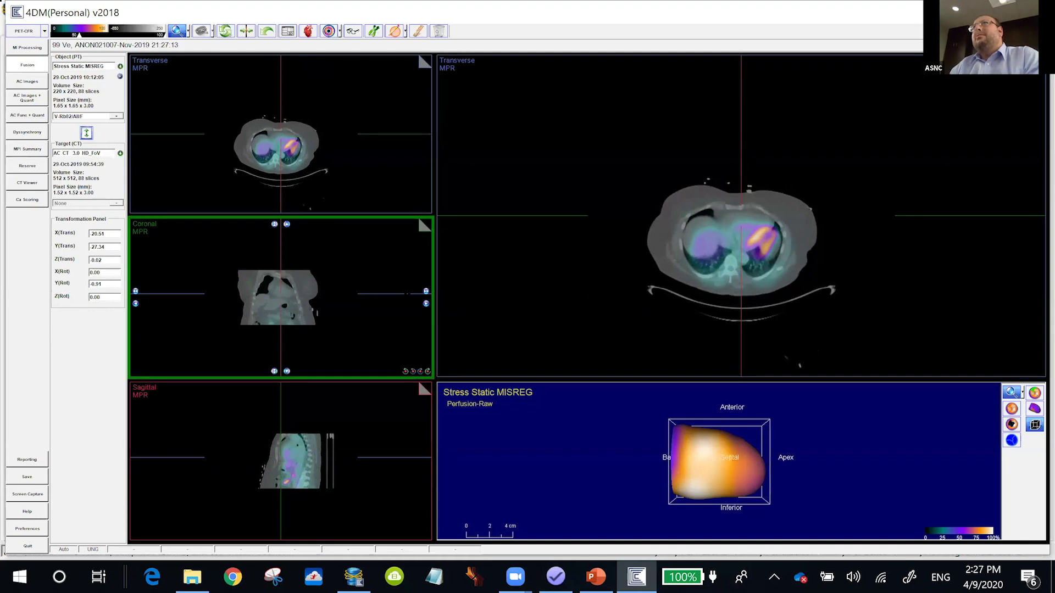
{"action": "left_click", "coordinate": [188, 31]}
{"action": "mouse_move", "coordinate": [174, 44]}
{"action": "left_mouse_down"}
{"action": "mouse_move", "coordinate": [152, 62]}
{"action": "mouse_move", "coordinate": [172, 49]}
{"action": "mouse_move", "coordinate": [162, 44]}
{"action": "left_mouse_up"}
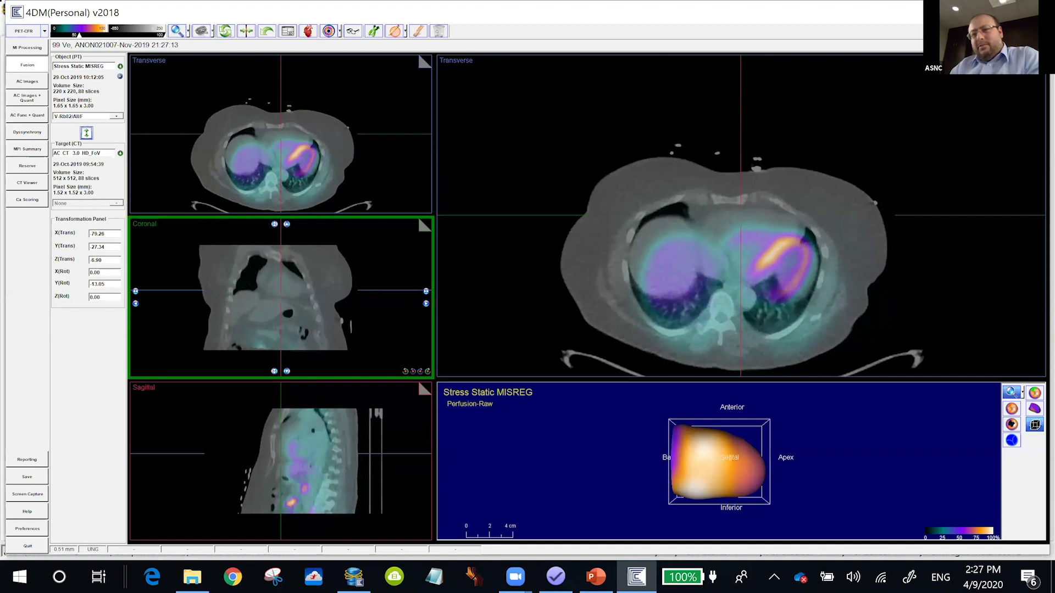
{"action": "left_click", "coordinate": [779, 240]}
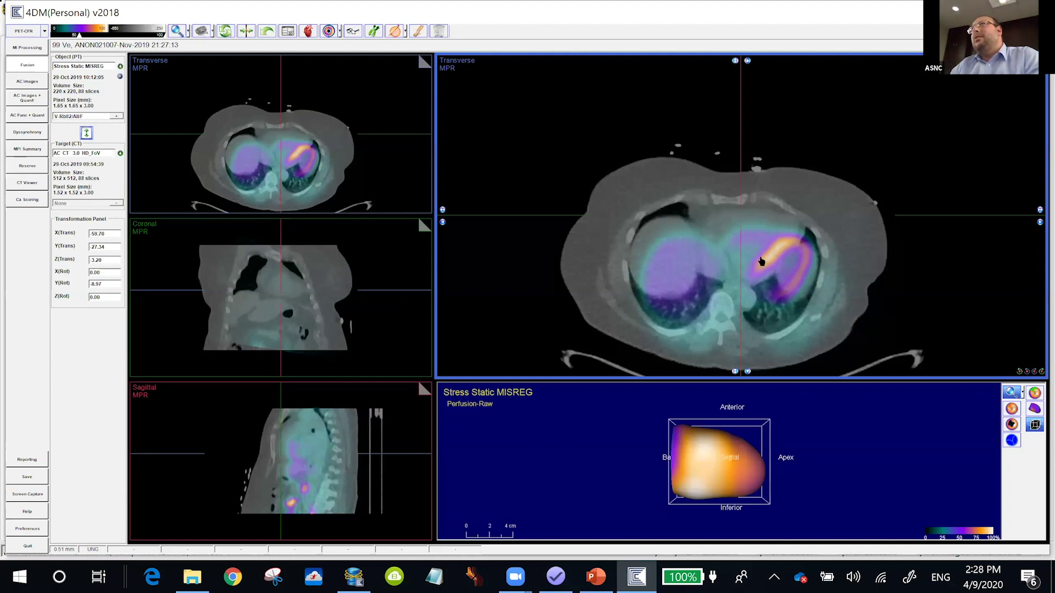
{"action": "left_click_drag", "start_coordinate": [769, 266], "coordinate": [756, 248]}
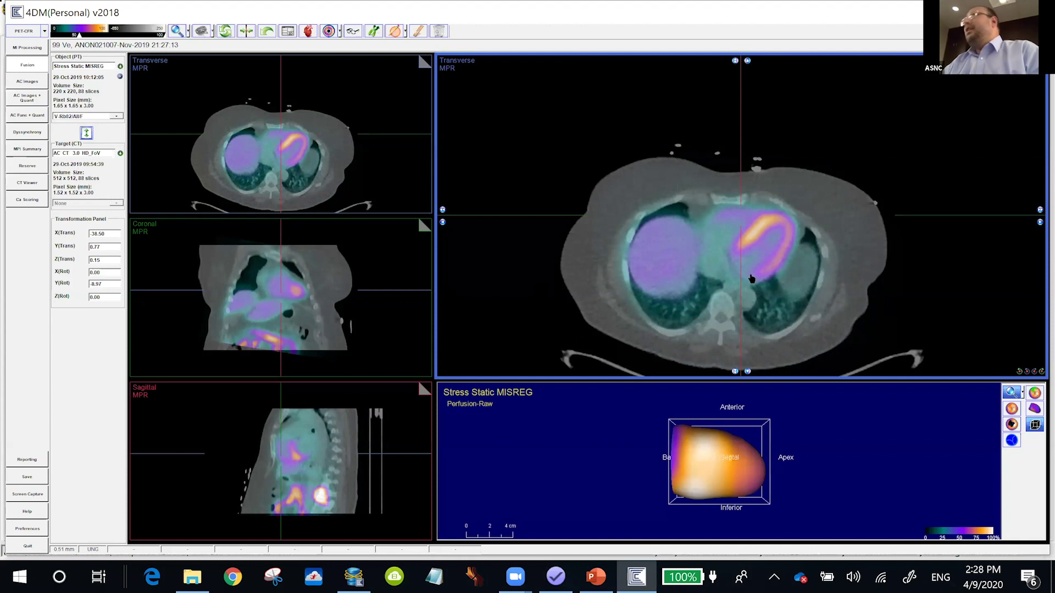
Review the stress and rest perfusion in MI Processing and AC Images, and close the case to the patient list
{"action": "left_click", "coordinate": [424, 128]}
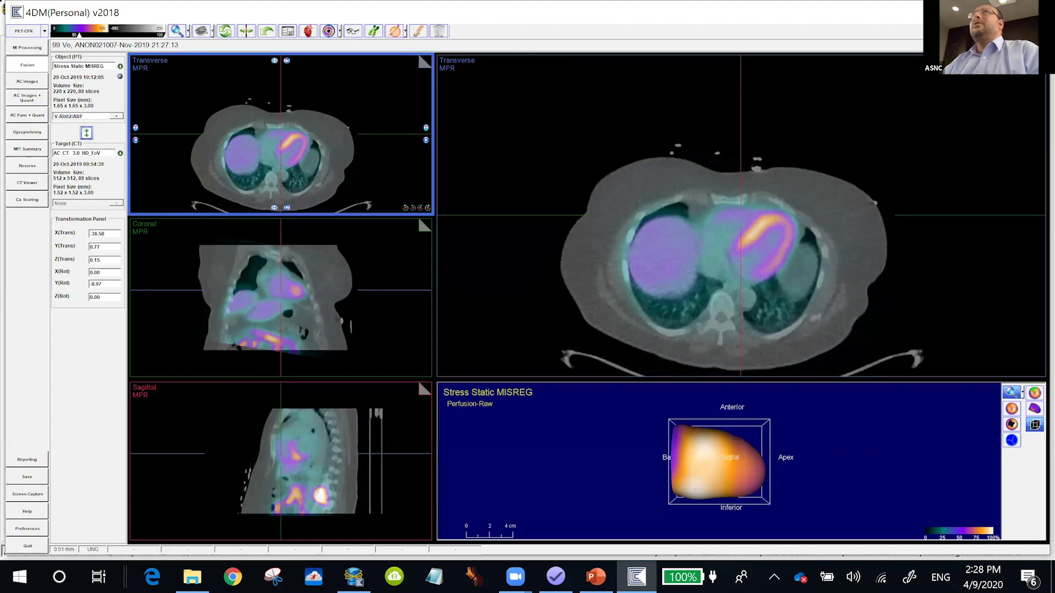
{"action": "left_click", "coordinate": [19, 47]}
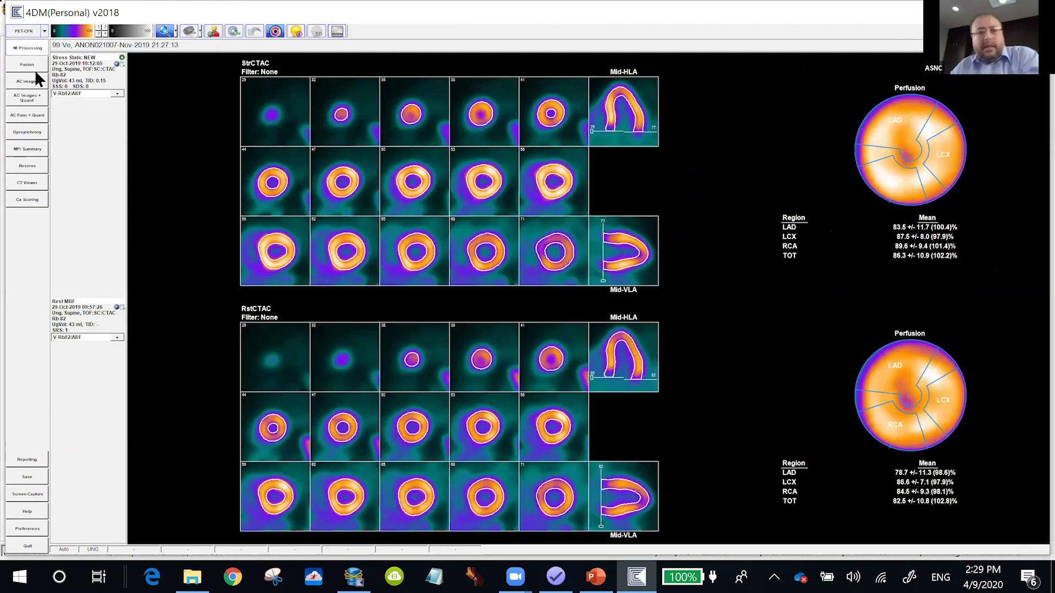
{"action": "left_click", "coordinate": [36, 80]}
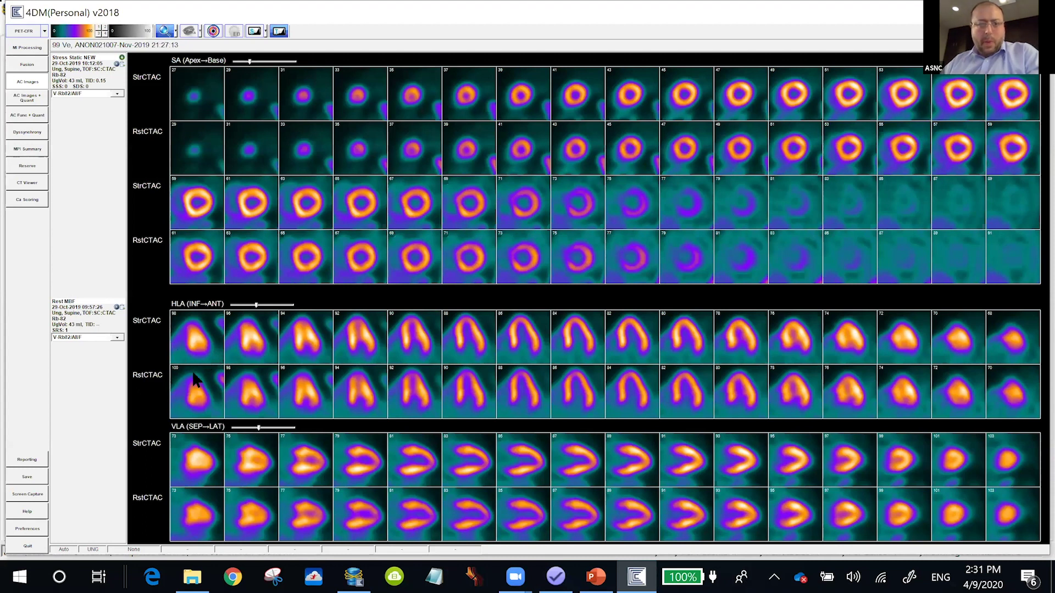
{"action": "key", "text": "alt+F4"}
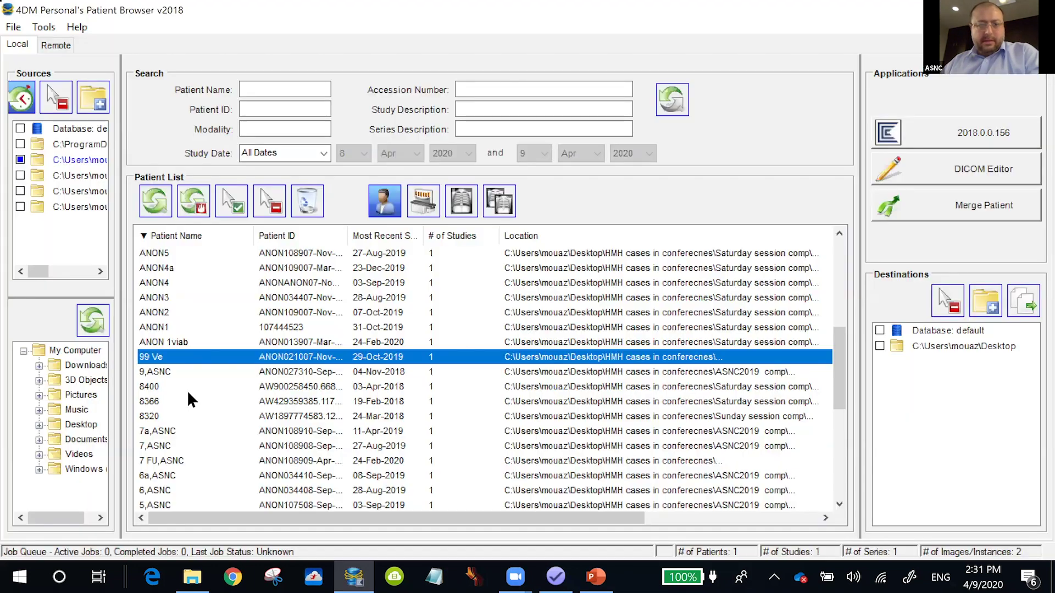
{"action": "scroll", "coordinate": [160, 330], "scroll_direction": "down", "scroll_amount": 3}
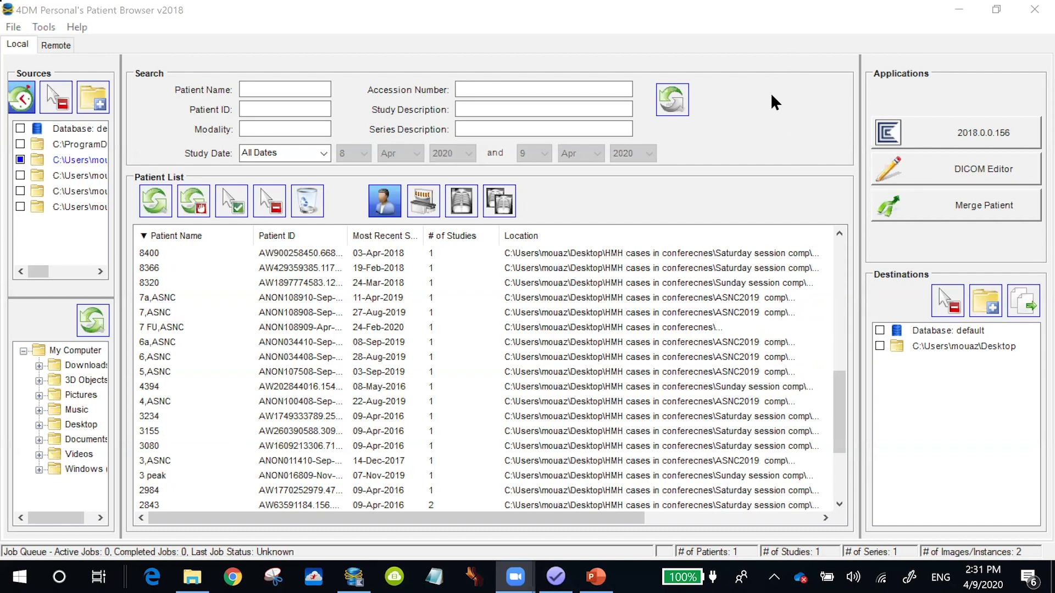
Mute the computer's sound and open the TCACC_case + Post_Treatment presentation from the Desktop folder in a maximized PowerPoint window
{"action": "key", "text": "XF86AudioMute"}
{"action": "key", "text": "alt+Tab"}
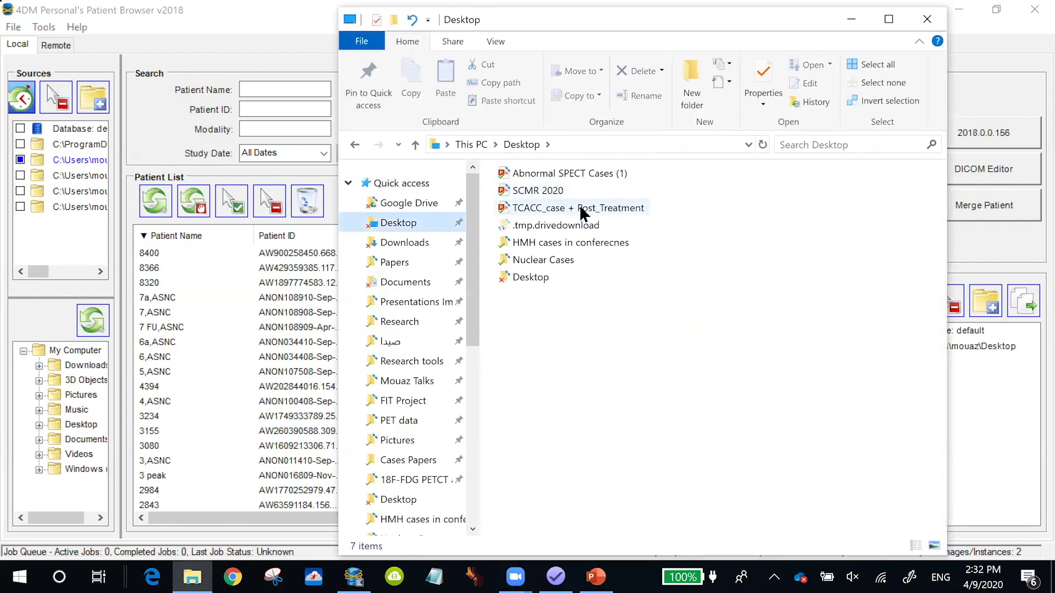
{"action": "double_click", "coordinate": [579, 204]}
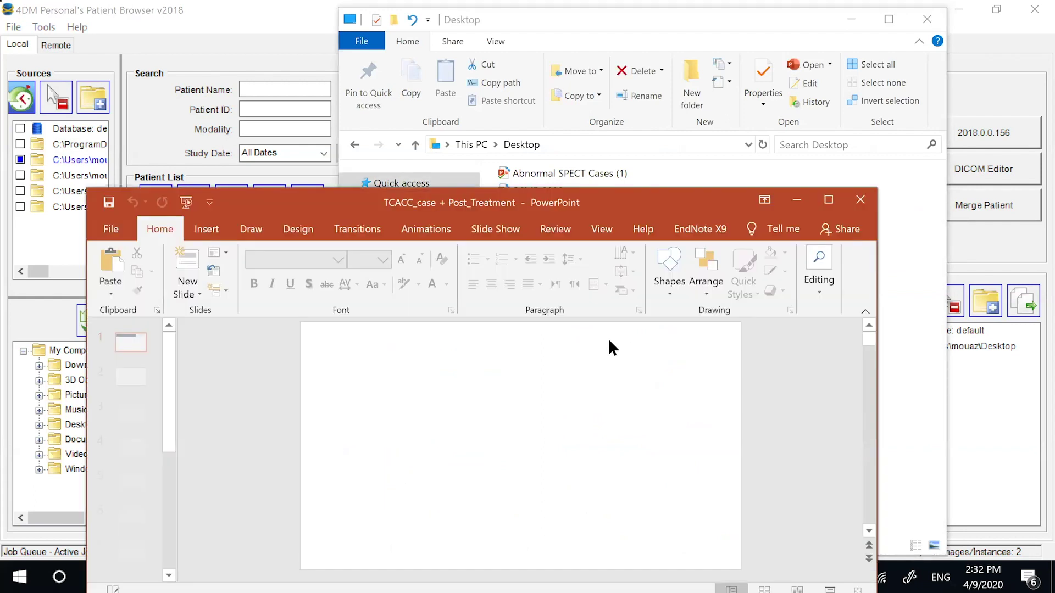
{"action": "left_click", "coordinate": [828, 199]}
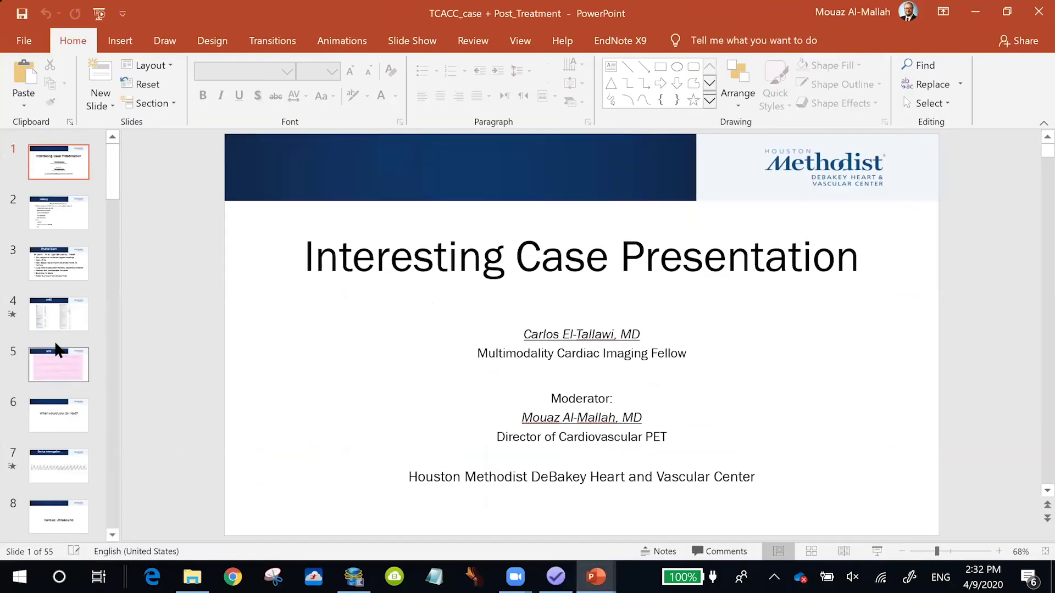
Show the ECG slide and go back to the Physical Exam slide of the presentation
{"action": "scroll", "coordinate": [64, 326], "scroll_direction": "down", "scroll_amount": 1}
{"action": "left_click", "coordinate": [77, 329]}
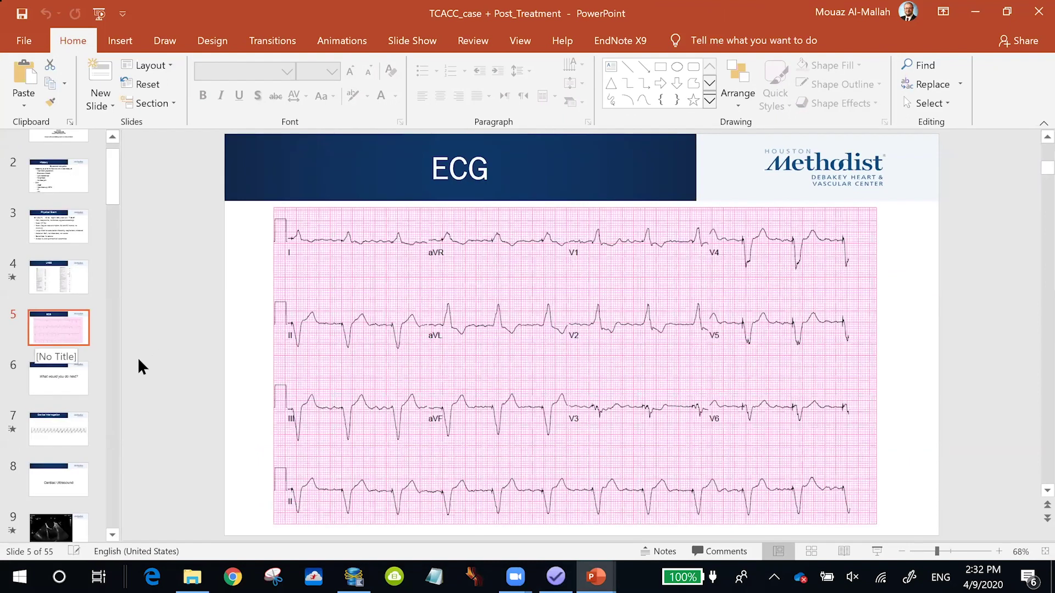
{"action": "left_click", "coordinate": [77, 242]}
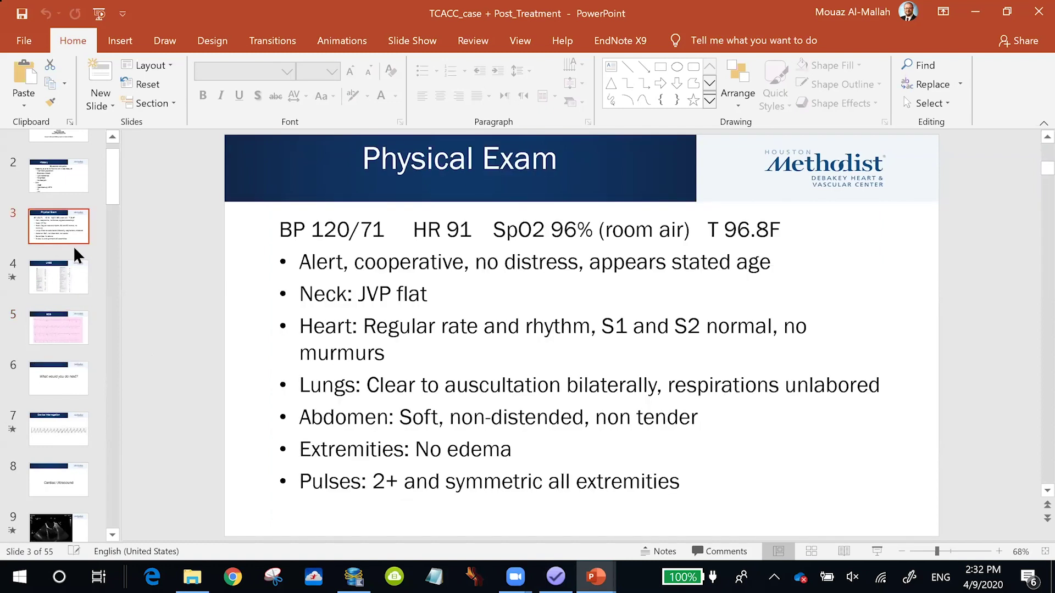
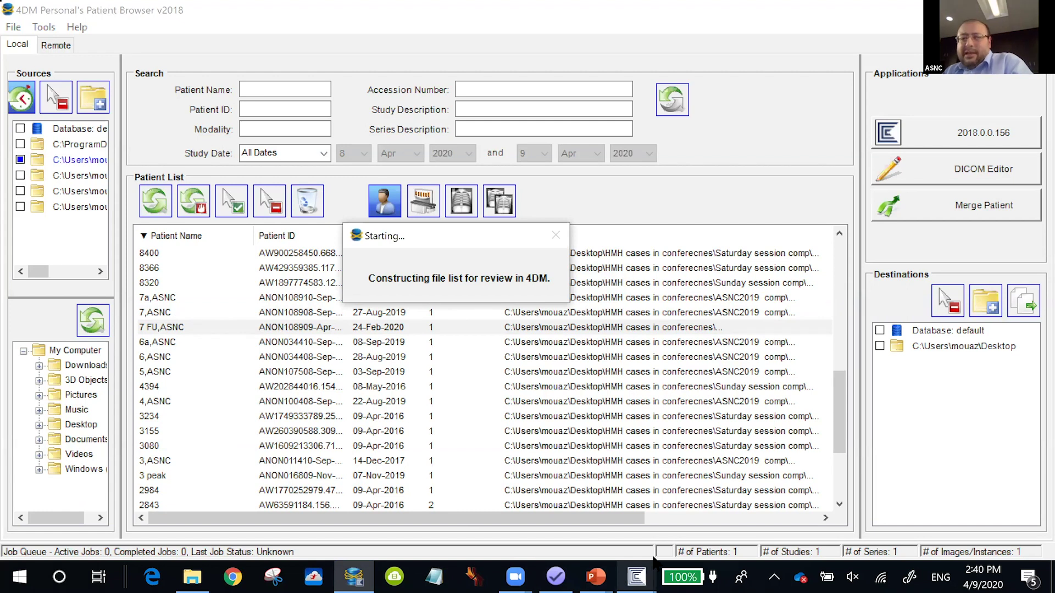
Check the loading progress of the cases starting up in 4DM
{"action": "mouse_move", "coordinate": [647, 576]}
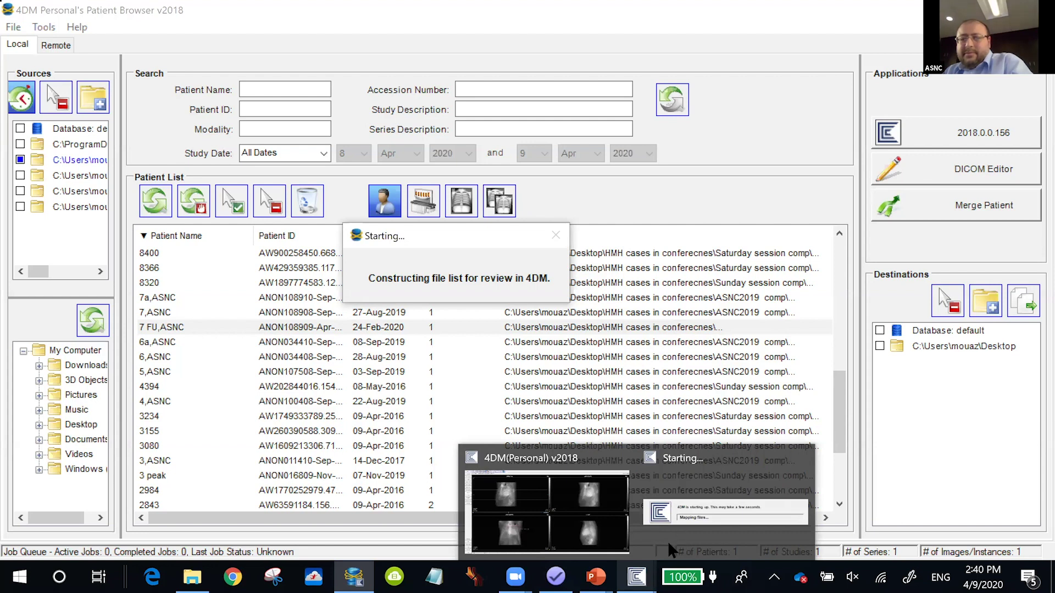
{"action": "left_click", "coordinate": [667, 542]}
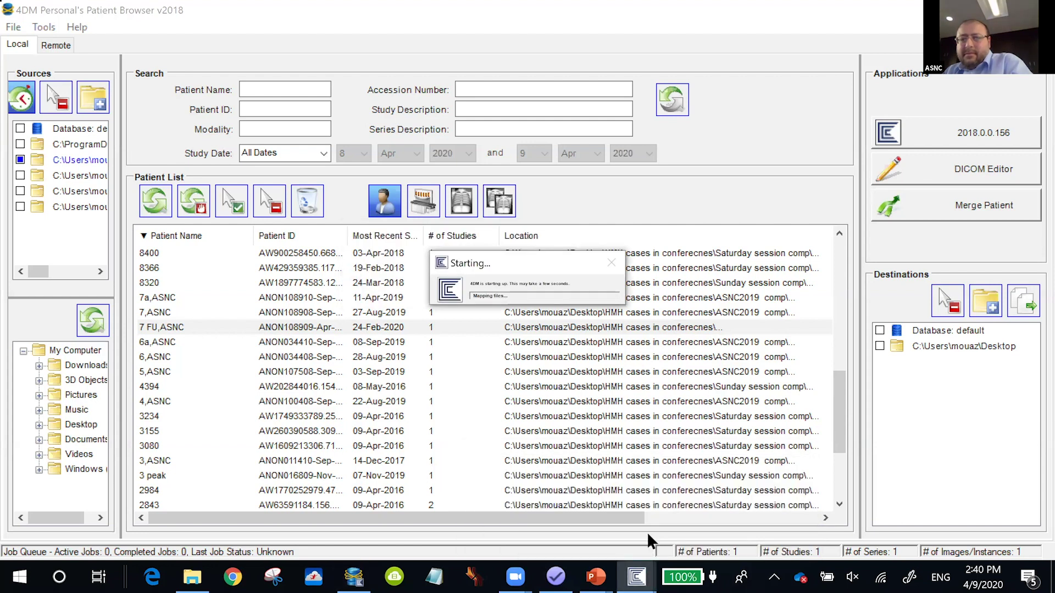
{"action": "mouse_move", "coordinate": [647, 574]}
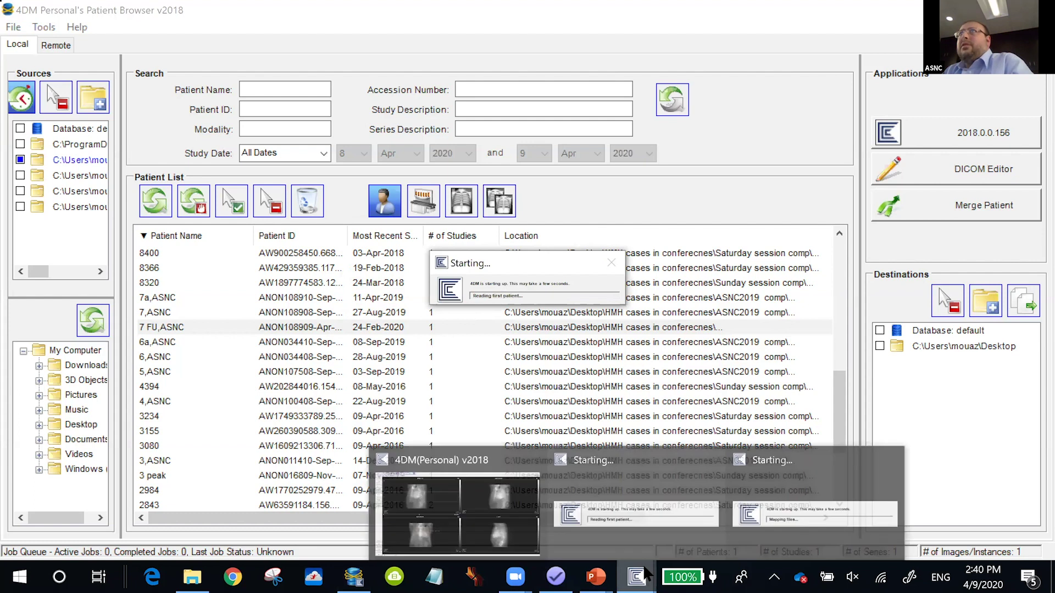
{"action": "mouse_move", "coordinate": [647, 493]}
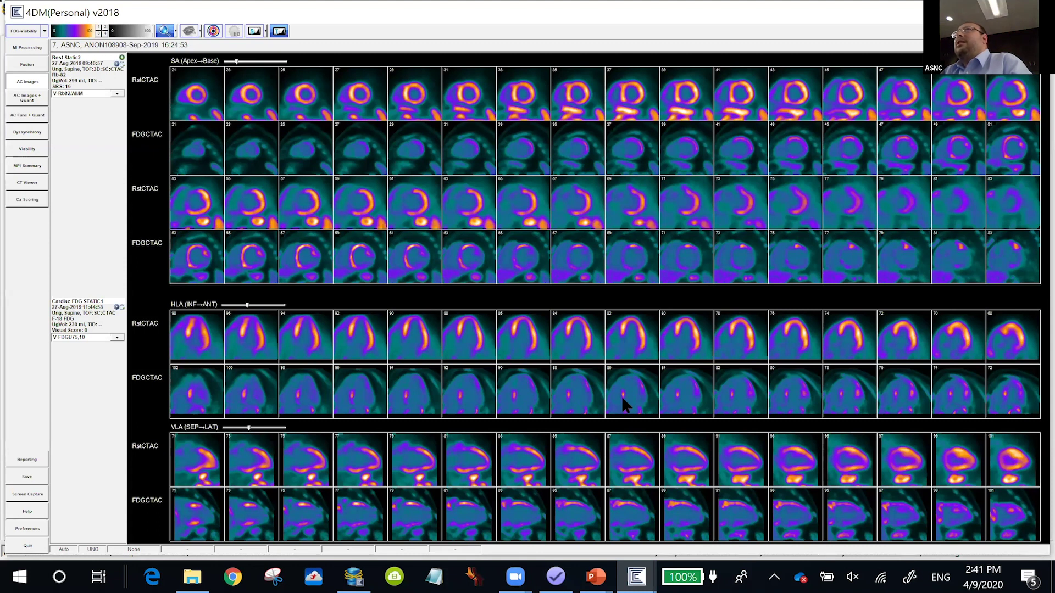
Display the rest and FDG slices of case 7 in the Gray-Inverted color scale
{"action": "left_click", "coordinate": [67, 34]}
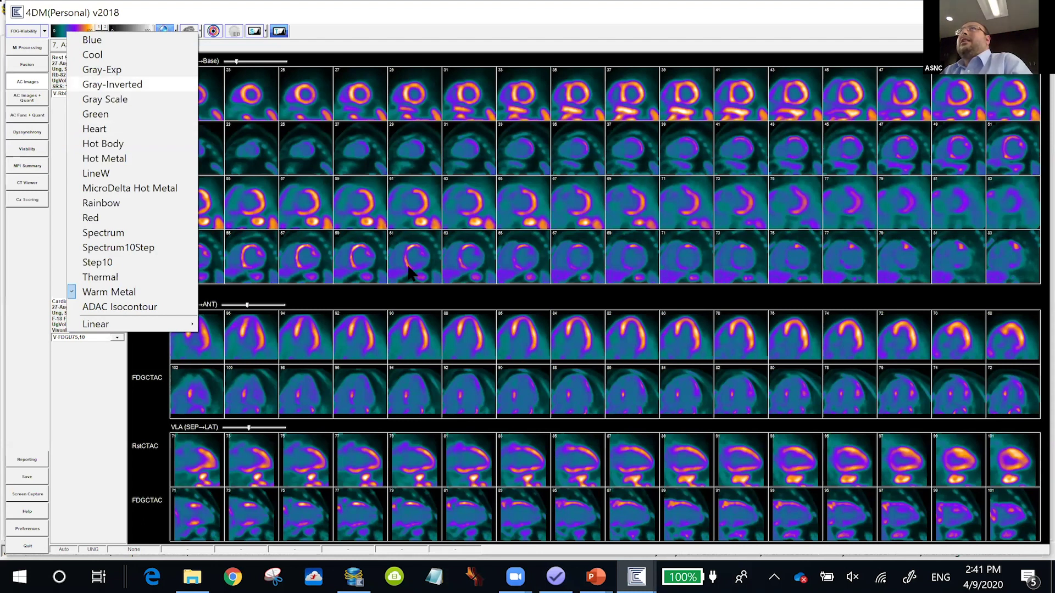
{"action": "key", "text": "Return"}
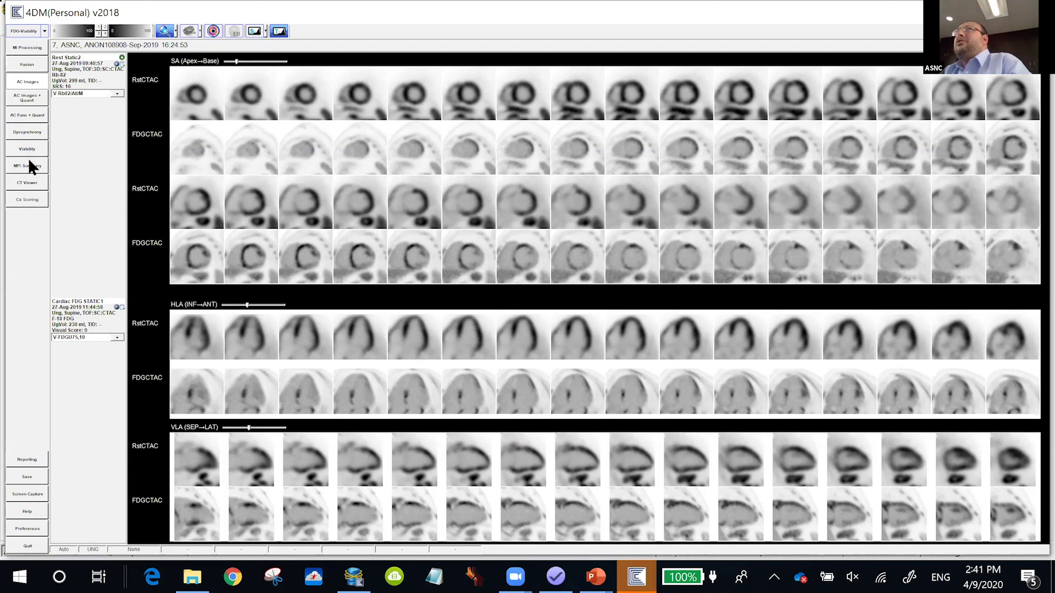
Show case 7's gated FDG PET/CT in the Fusion view with the Warm Metal color scale, enlarged to 0.59 mm
{"action": "left_click", "coordinate": [26, 64]}
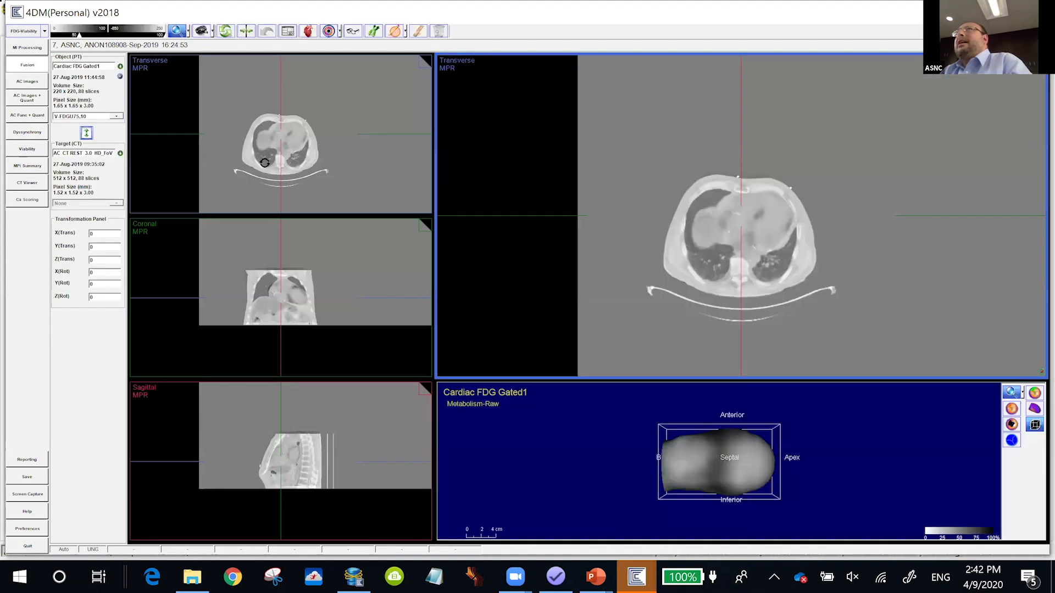
{"action": "right_click", "coordinate": [70, 34]}
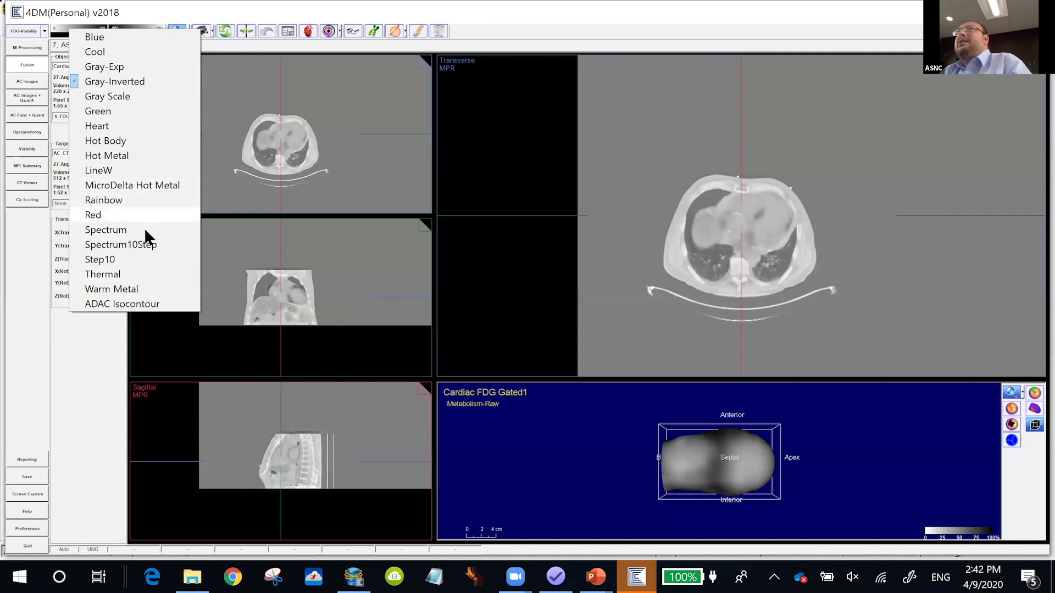
{"action": "left_click", "coordinate": [121, 290]}
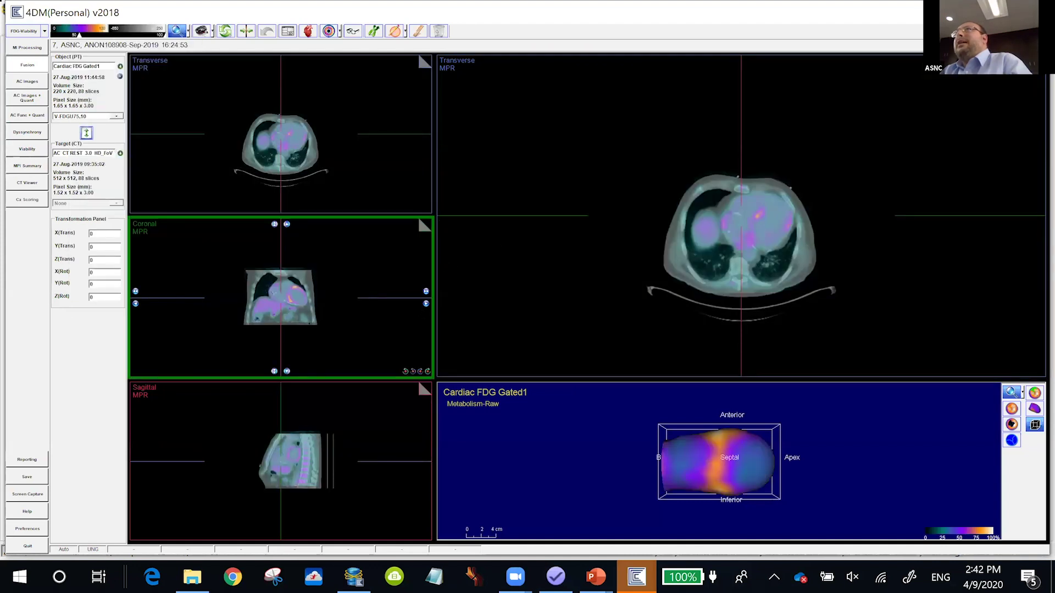
{"action": "left_click", "coordinate": [186, 31]}
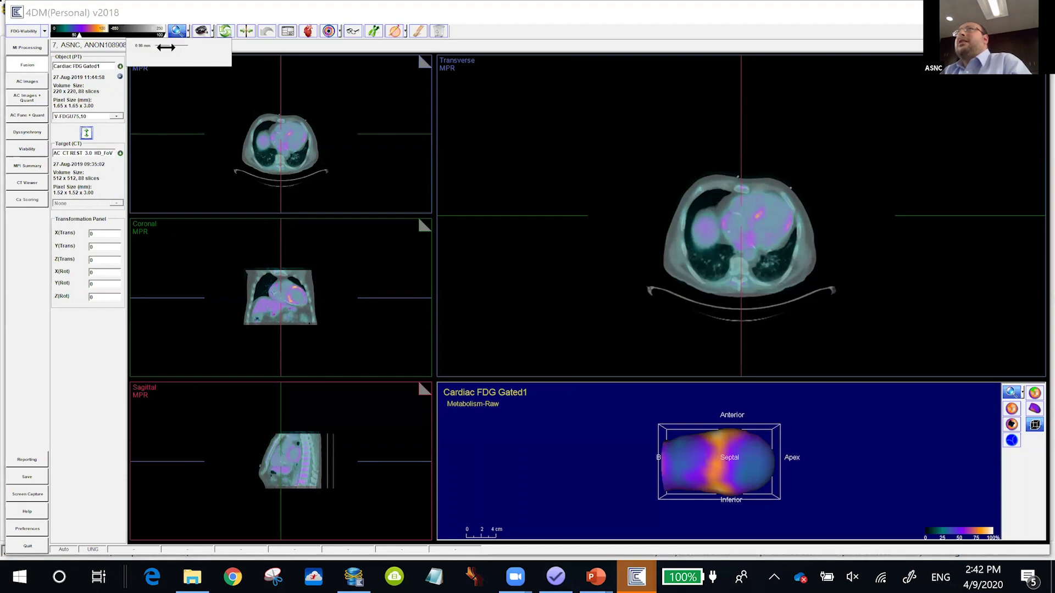
{"action": "left_click_drag", "start_coordinate": [166, 48], "coordinate": [163, 45]}
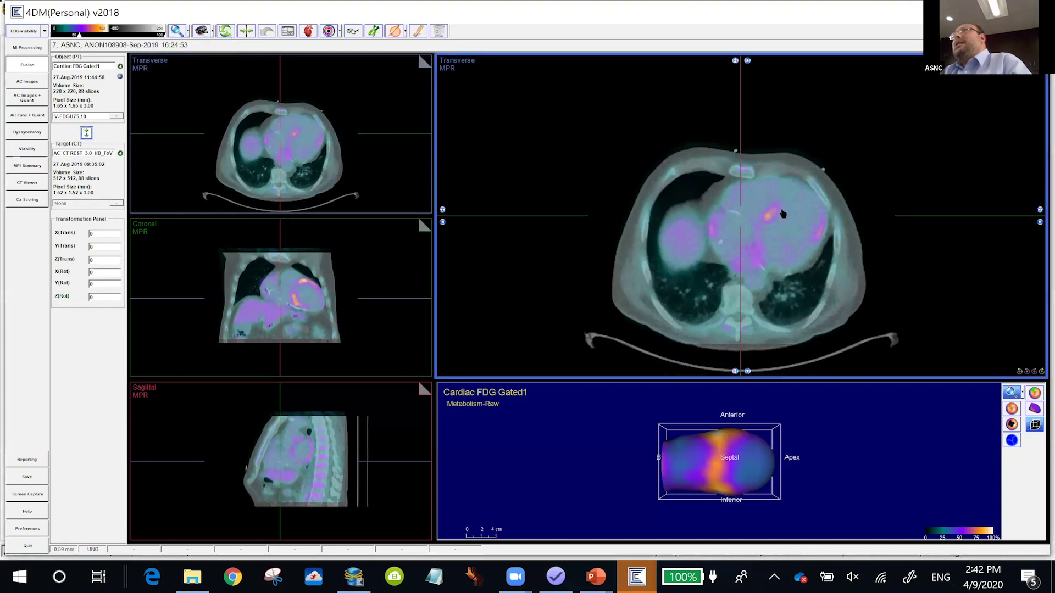
Move the transverse plane on the coronal image up and slightly back down to examine the FDG uptake through the heart
{"action": "mouse_move", "coordinate": [280, 298]}
{"action": "left_mouse_down"}
{"action": "mouse_move", "coordinate": [280, 320]}
{"action": "mouse_move", "coordinate": [280, 290]}
{"action": "left_mouse_up"}
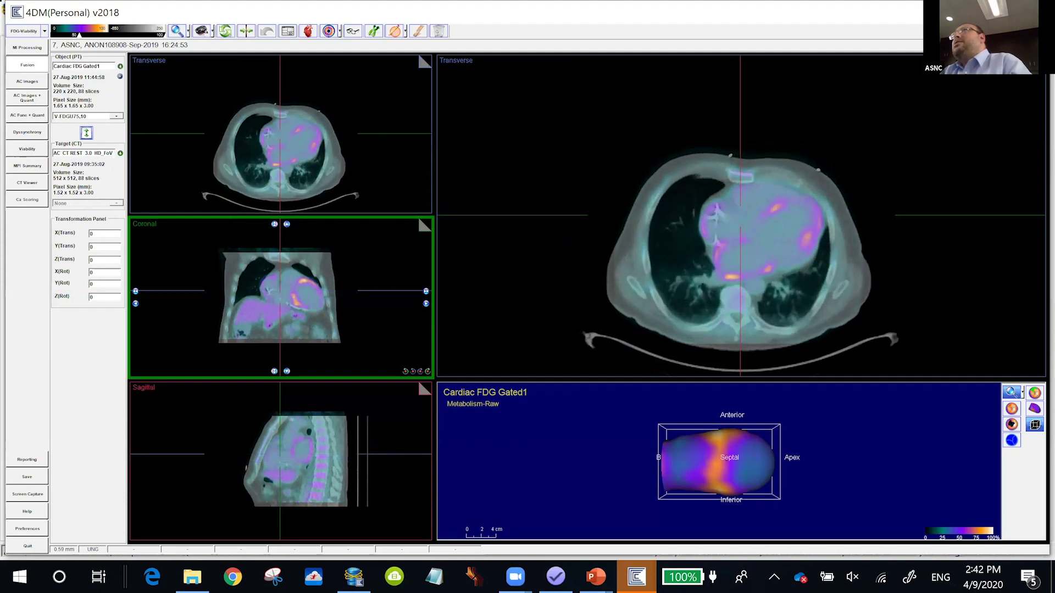
{"action": "left_click", "coordinate": [739, 349]}
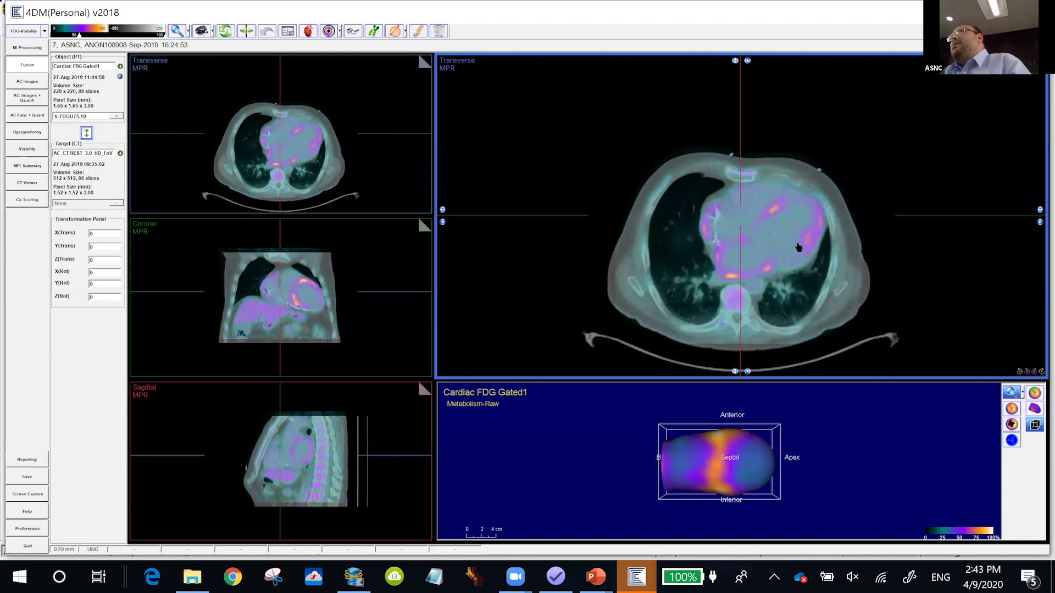
{"action": "left_click", "coordinate": [280, 297]}
{"action": "mouse_move", "coordinate": [280, 292]}
{"action": "left_mouse_down"}
{"action": "mouse_move", "coordinate": [280, 307]}
{"action": "mouse_move", "coordinate": [280, 294]}
{"action": "left_mouse_up"}
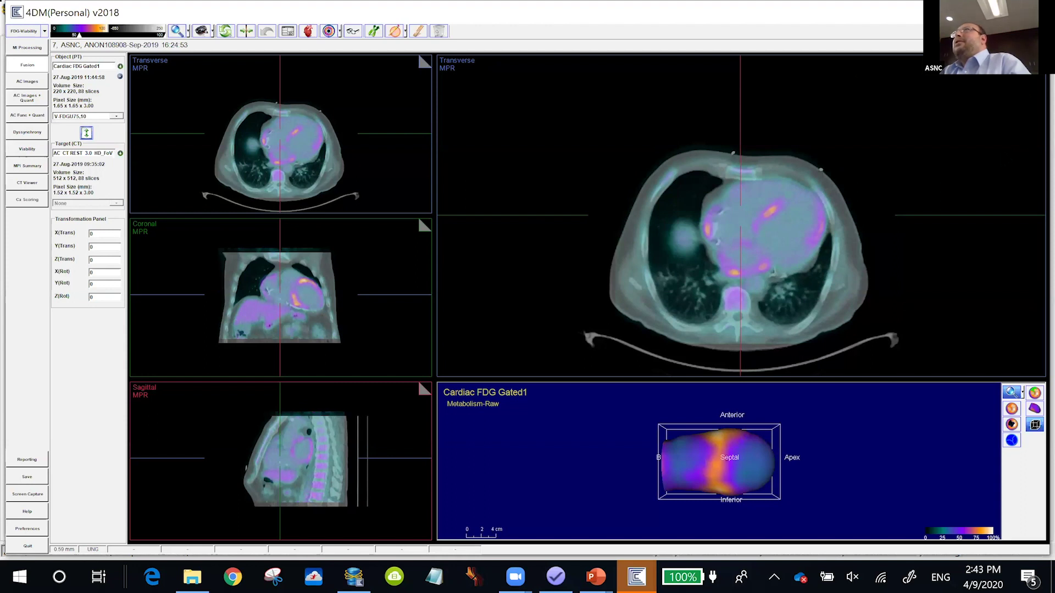
Move the case 7 window aside, switch to the 7 FU case and enlarge its FDG PET/CT in Fusion to 0.54 mm
{"action": "left_click_drag", "start_coordinate": [950, 12], "coordinate": [993, 156]}
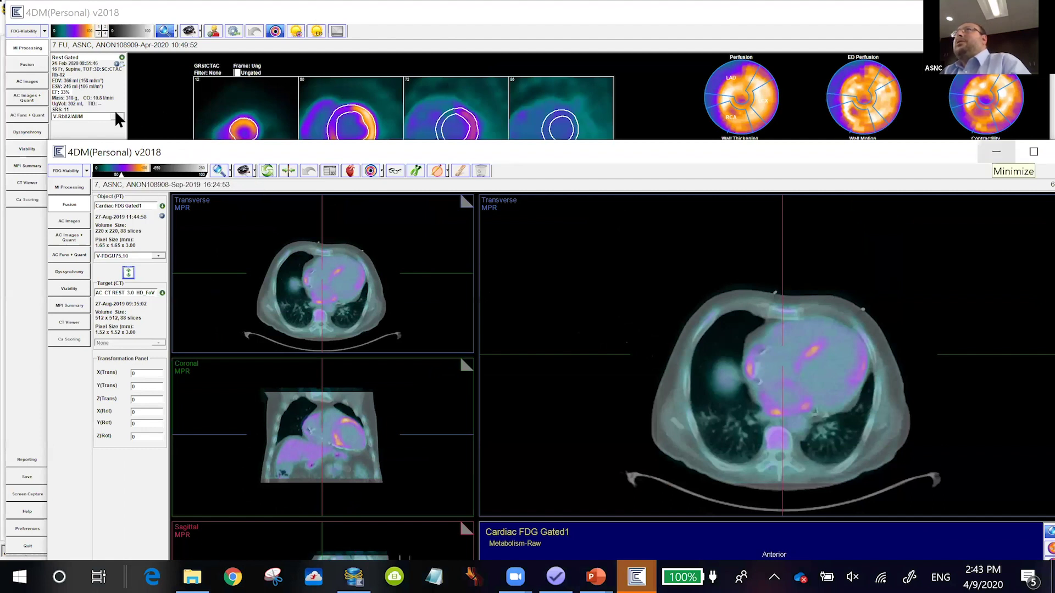
{"action": "left_click", "coordinate": [8, 80]}
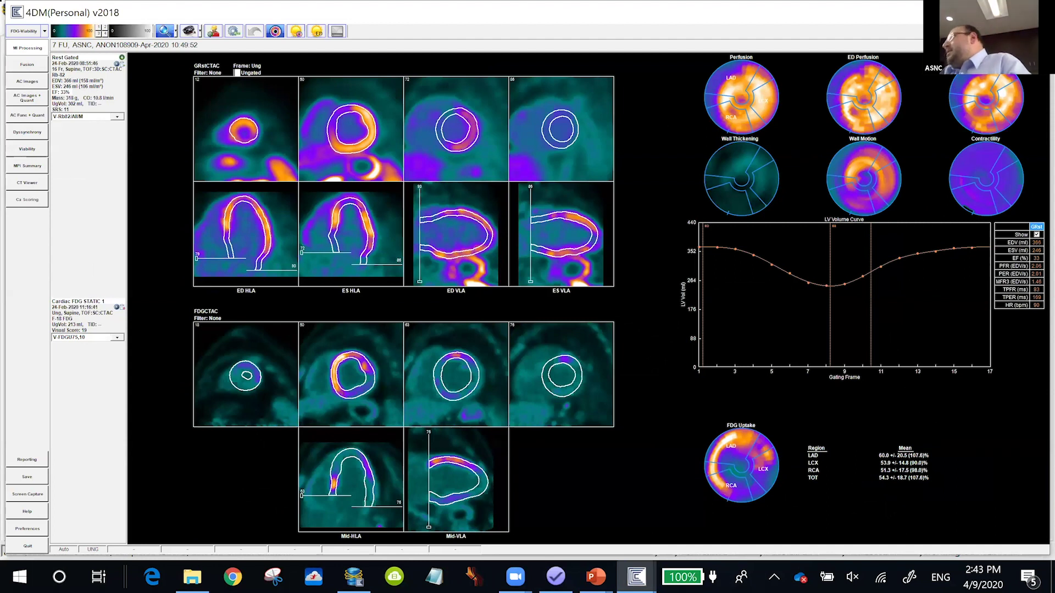
{"action": "key", "text": "Page_Down"}
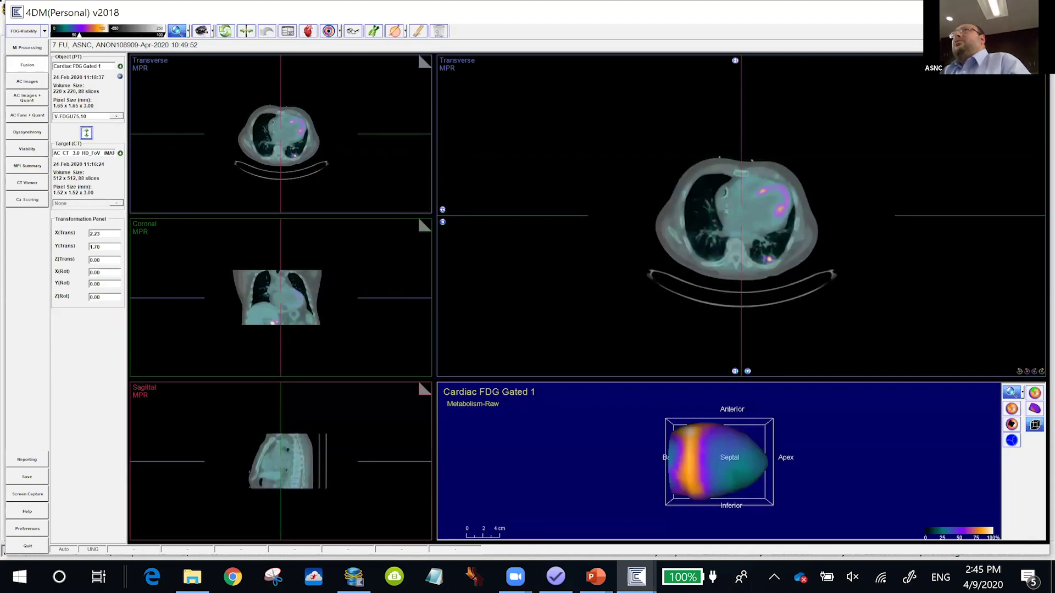
{"action": "left_click", "coordinate": [188, 32]}
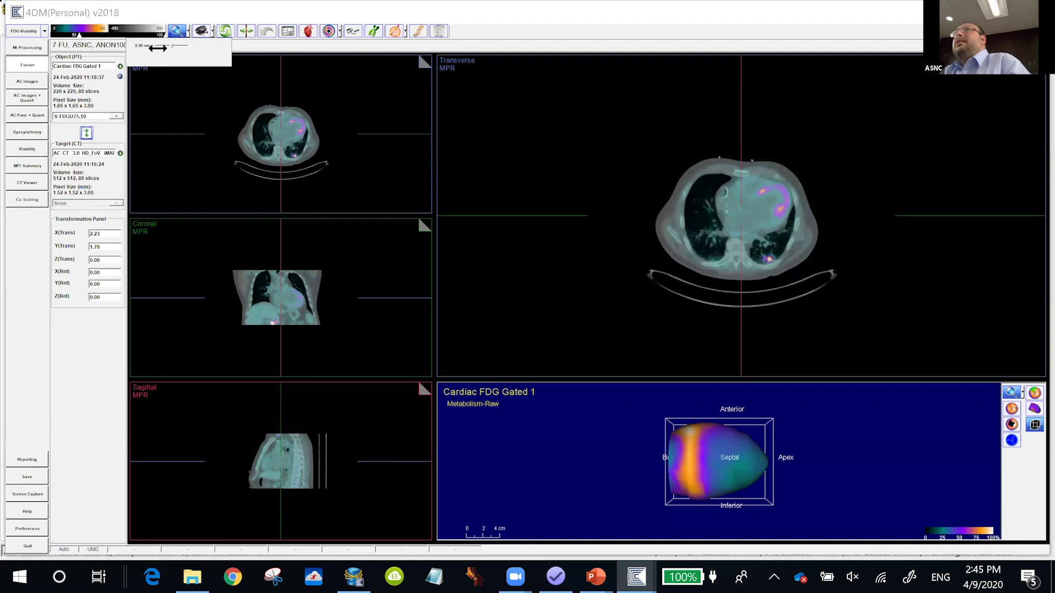
{"action": "mouse_move", "coordinate": [158, 47]}
{"action": "left_mouse_down"}
{"action": "mouse_move", "coordinate": [178, 45]}
{"action": "mouse_move", "coordinate": [149, 44]}
{"action": "mouse_move", "coordinate": [163, 46]}
{"action": "left_mouse_up"}
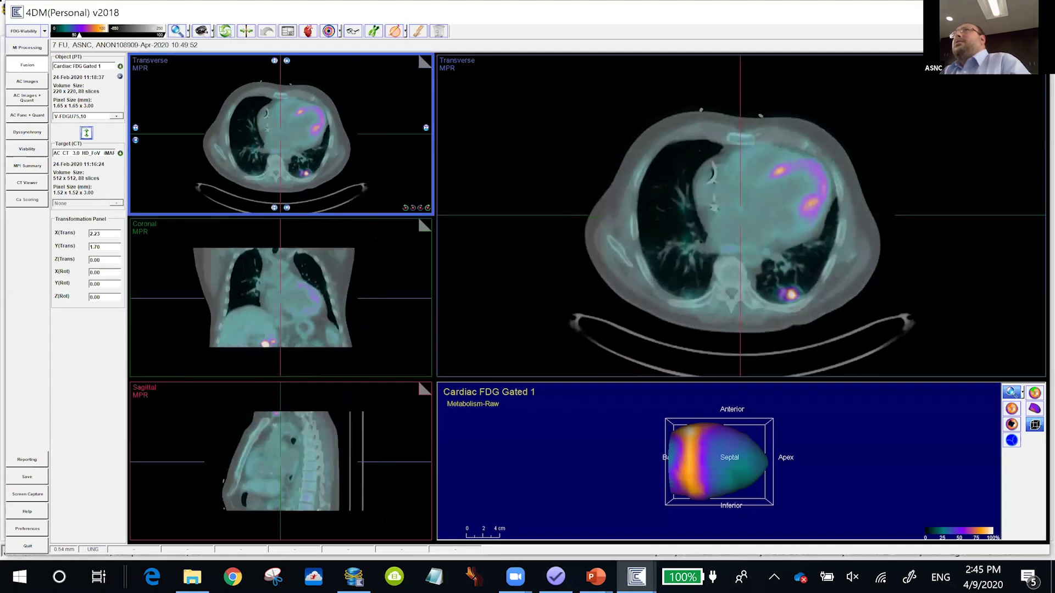
Examine the 7 FU case's transverse FDG PET/CT slices slightly below the starting plane and up from the heart to the lung hila
{"action": "left_click", "coordinate": [280, 297]}
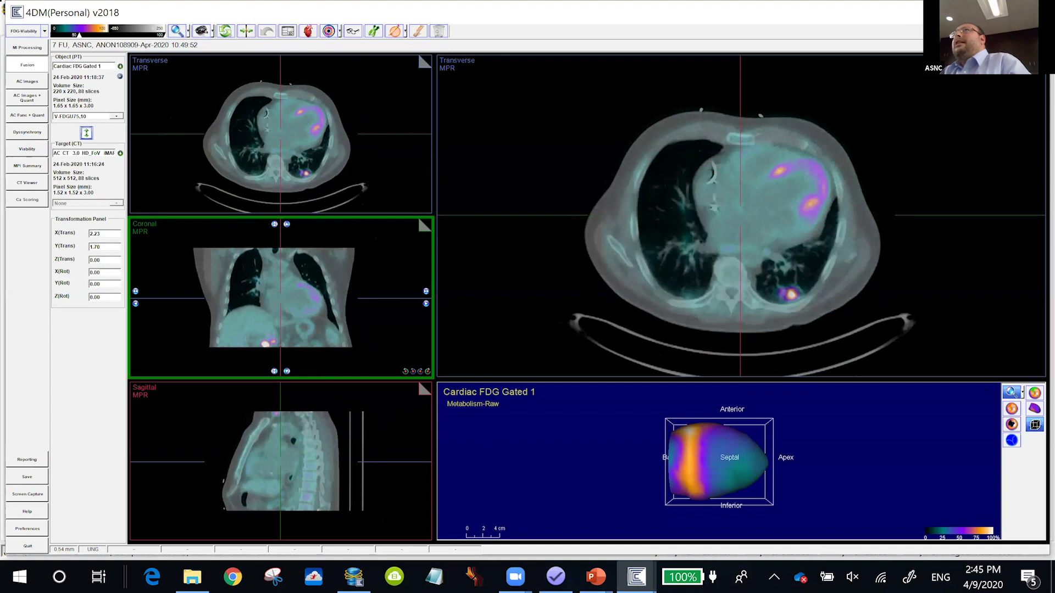
{"action": "mouse_move", "coordinate": [280, 298]}
{"action": "left_mouse_down"}
{"action": "mouse_move", "coordinate": [280, 269]}
{"action": "mouse_move", "coordinate": [280, 316]}
{"action": "mouse_move", "coordinate": [280, 301]}
{"action": "left_mouse_up"}
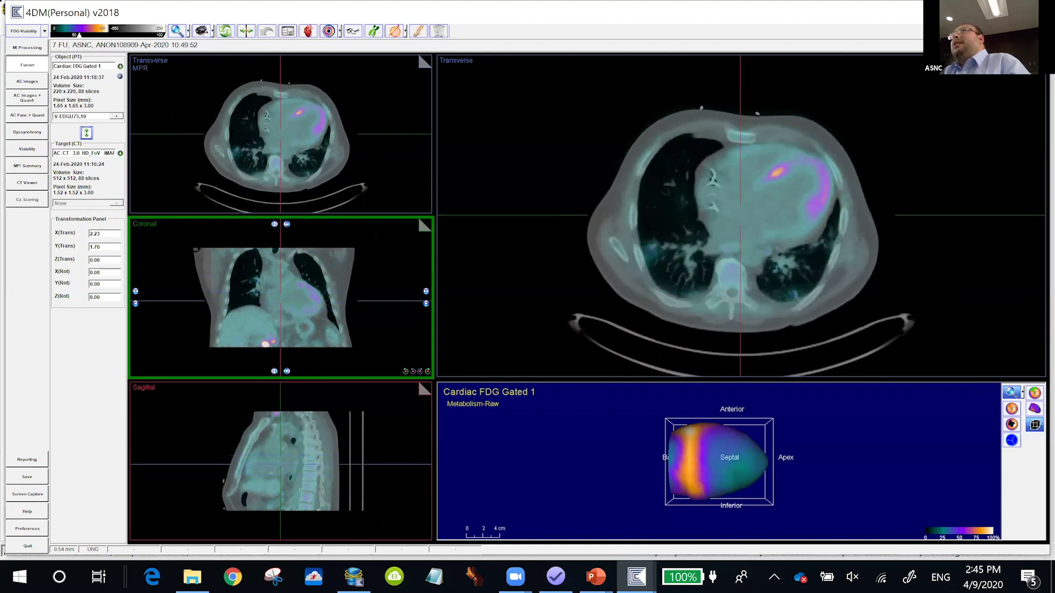
{"action": "left_click", "coordinate": [604, 272]}
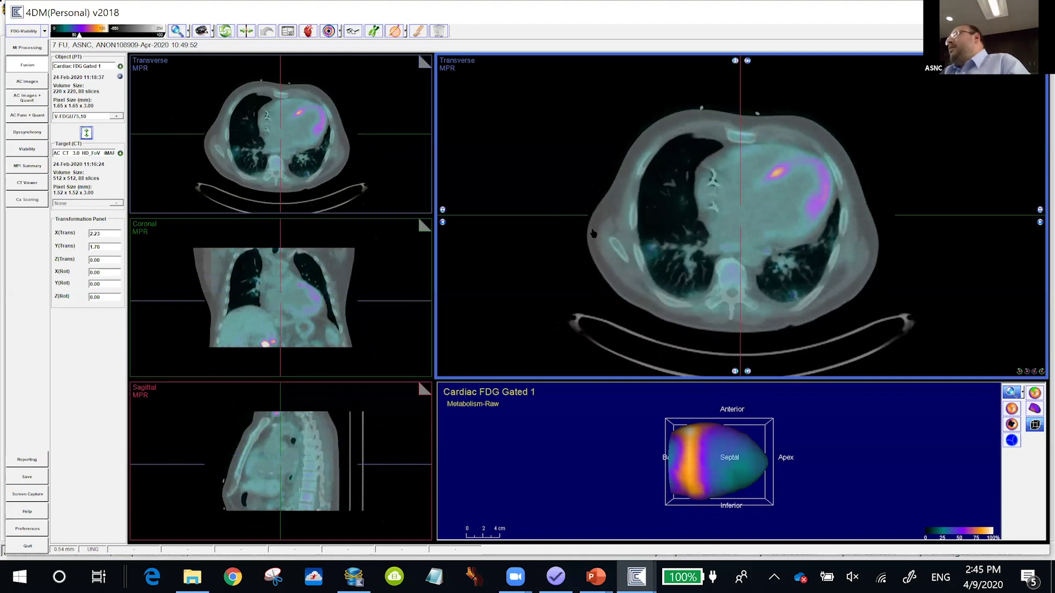
{"action": "left_click", "coordinate": [418, 223]}
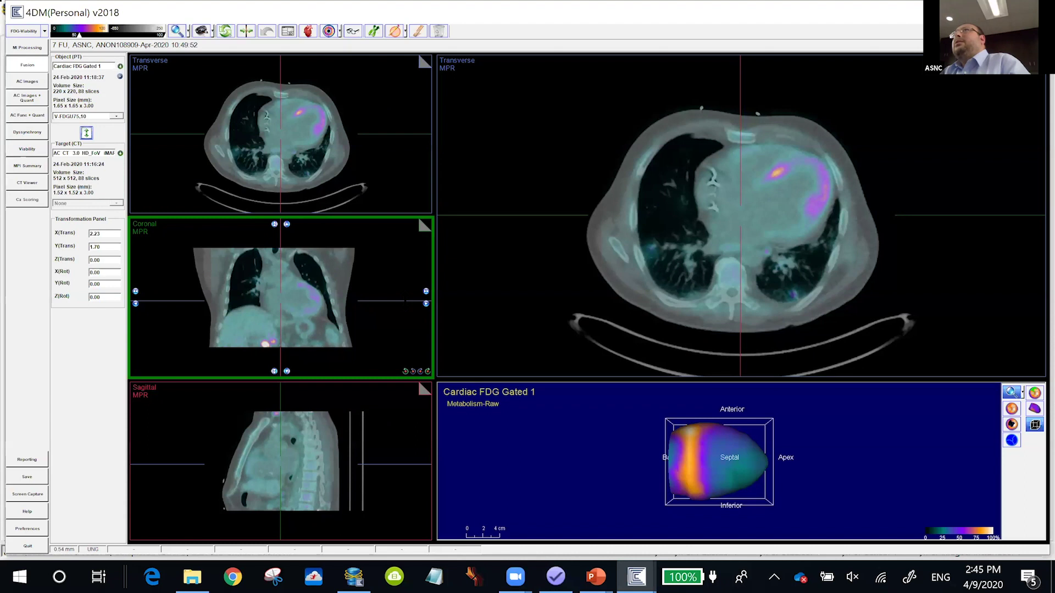
{"action": "key", "text": "Up"}
{"action": "key", "text": "Up"}
{"action": "key", "text": "Up"}
{"action": "key", "text": "Up"}
{"action": "key", "text": "Up"}
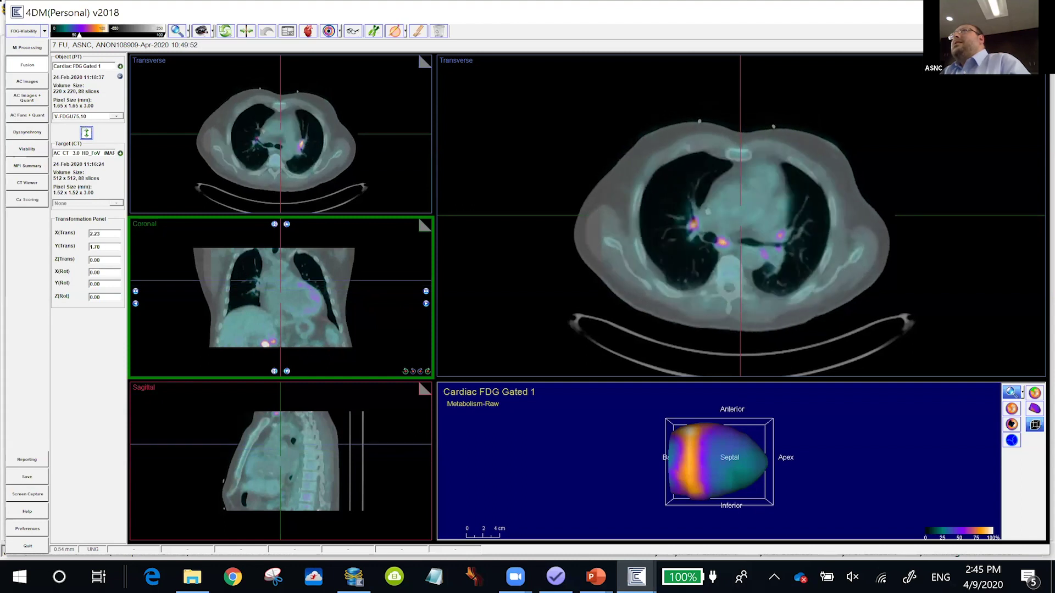
Examine the 7 FU case's transverse FDG PET/CT from the hila down to the posterior left lung focus and back up
{"action": "key", "text": "Down"}
{"action": "key", "text": "Down"}
{"action": "key", "text": "Down"}
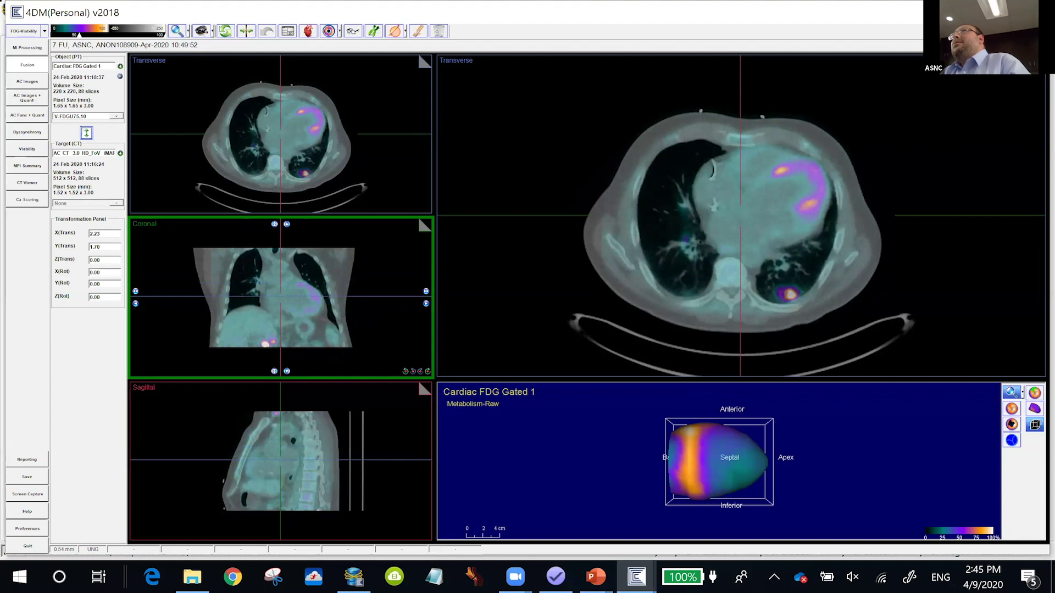
{"action": "left_click", "coordinate": [800, 304]}
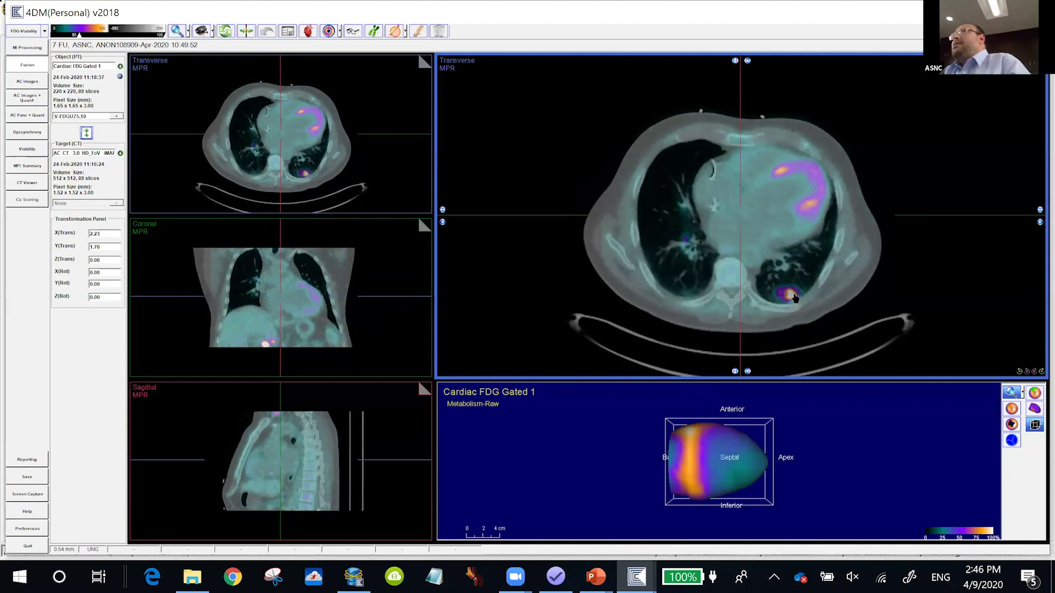
{"action": "scroll", "coordinate": [280, 296], "scroll_direction": "up", "scroll_amount": 10}
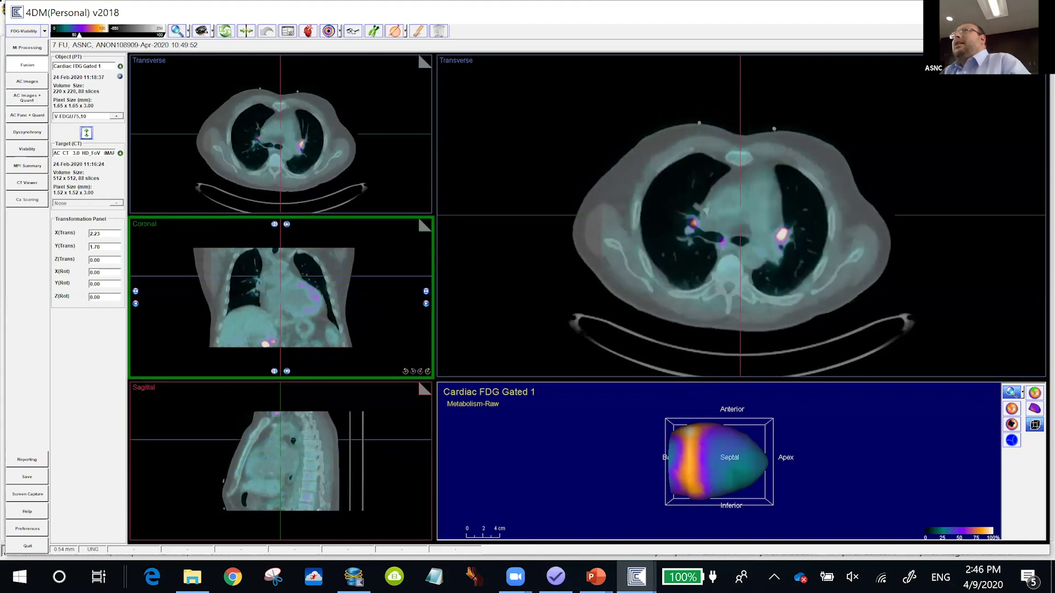
Examine the 7 FU case's transverse slices from the hila through the heart to the liver level and back to the lower heart
{"action": "scroll", "coordinate": [280, 296], "scroll_direction": "down", "scroll_amount": 10}
{"action": "scroll", "coordinate": [280, 297], "scroll_direction": "up", "scroll_amount": 2}
{"action": "scroll", "coordinate": [280, 302], "scroll_direction": "down", "scroll_amount": 3}
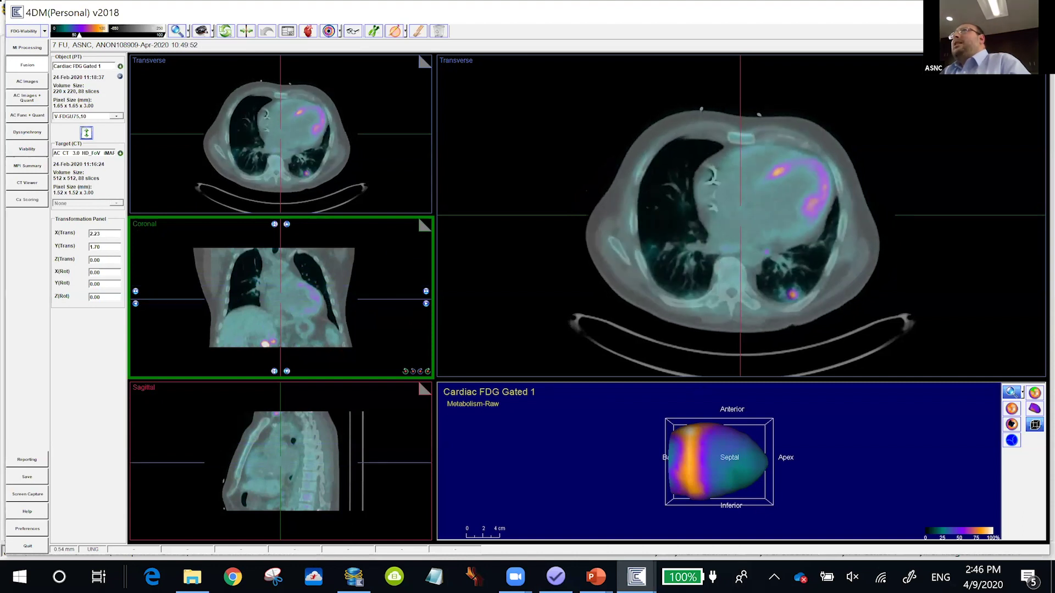
{"action": "scroll", "coordinate": [280, 299], "scroll_direction": "down", "scroll_amount": 5}
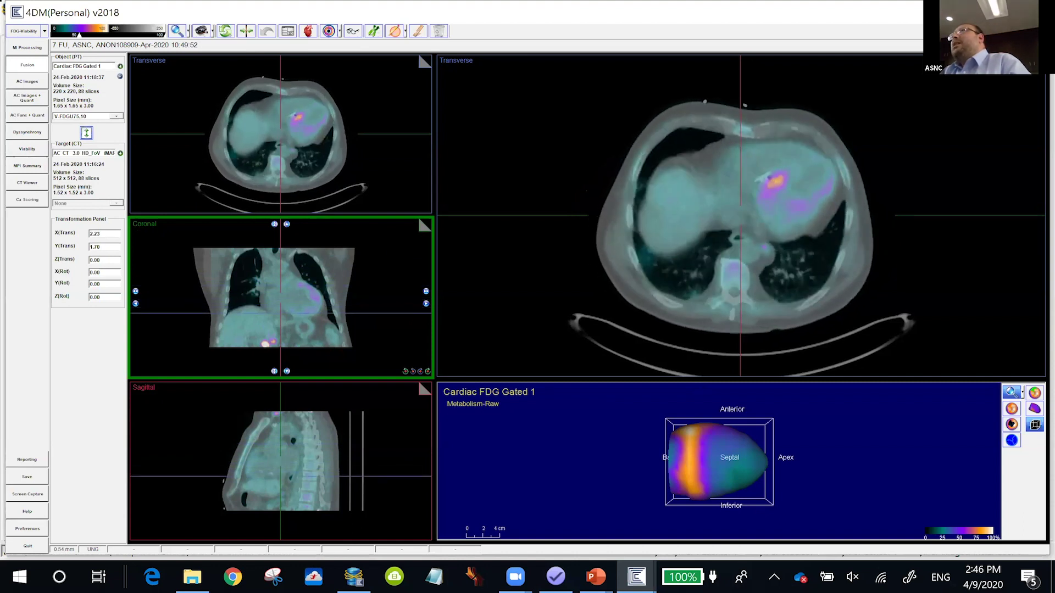
{"action": "scroll", "coordinate": [281, 300], "scroll_direction": "up", "scroll_amount": 3}
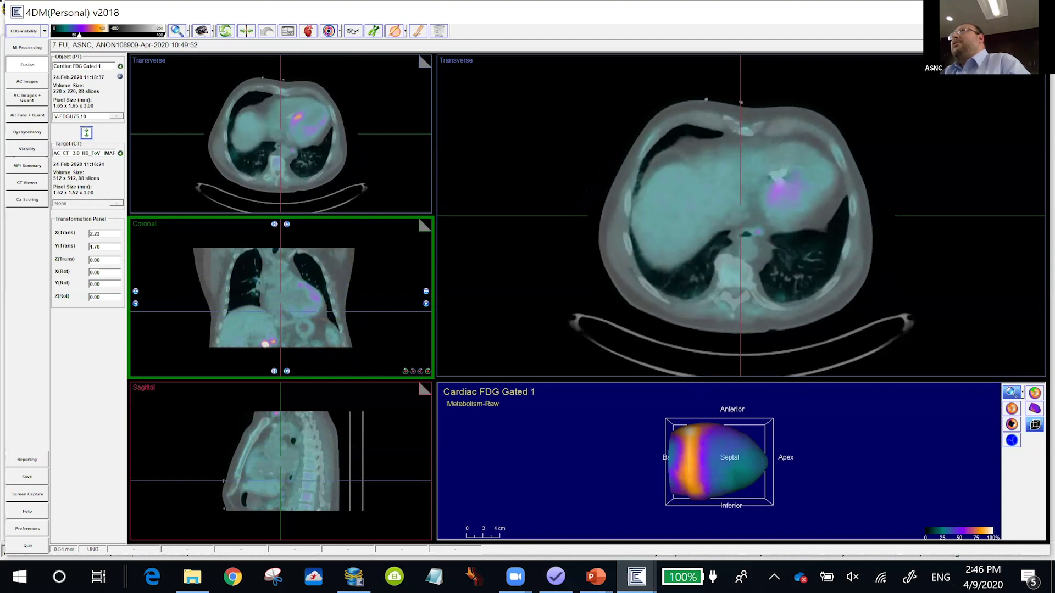
{"action": "scroll", "coordinate": [280, 299], "scroll_direction": "up", "scroll_amount": 3}
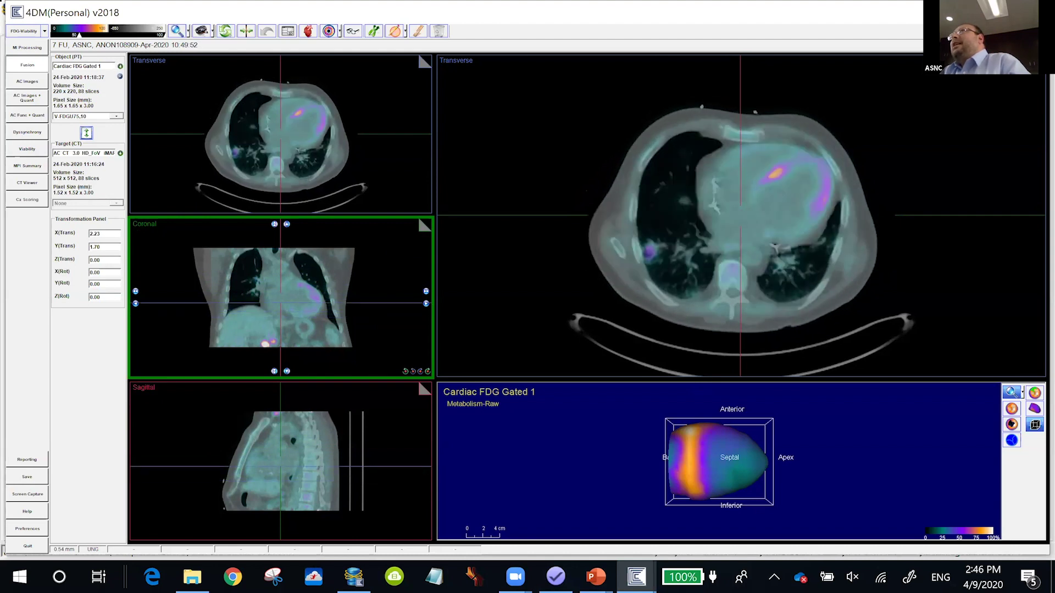
{"action": "scroll", "coordinate": [281, 299], "scroll_direction": "down", "scroll_amount": 1}
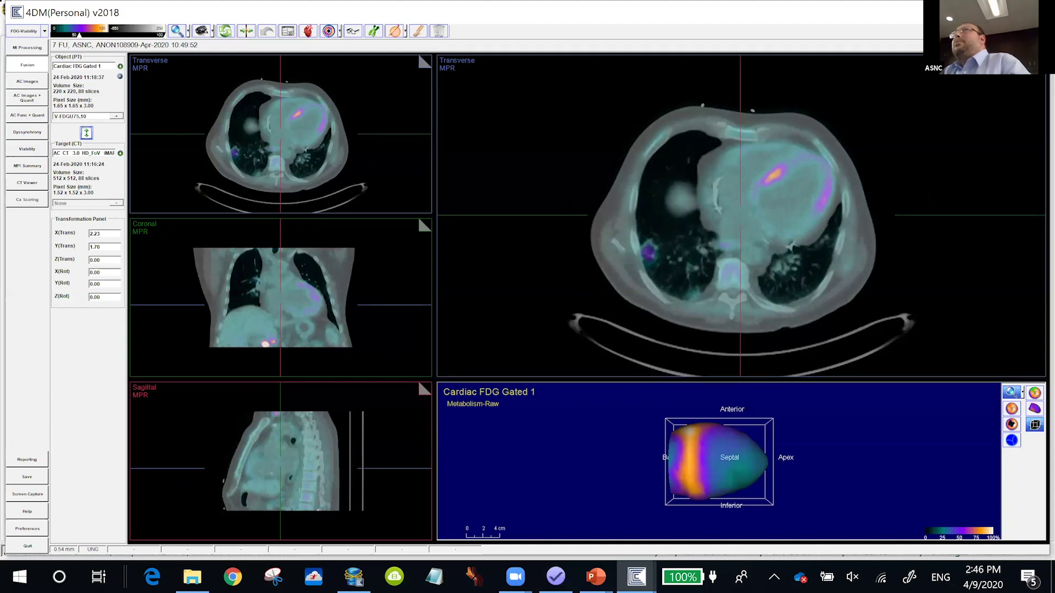
Close the 7 FU study and switch case 7a from its planar NM Viewer display to the Images view
{"action": "left_click", "coordinate": [1020, 11]}
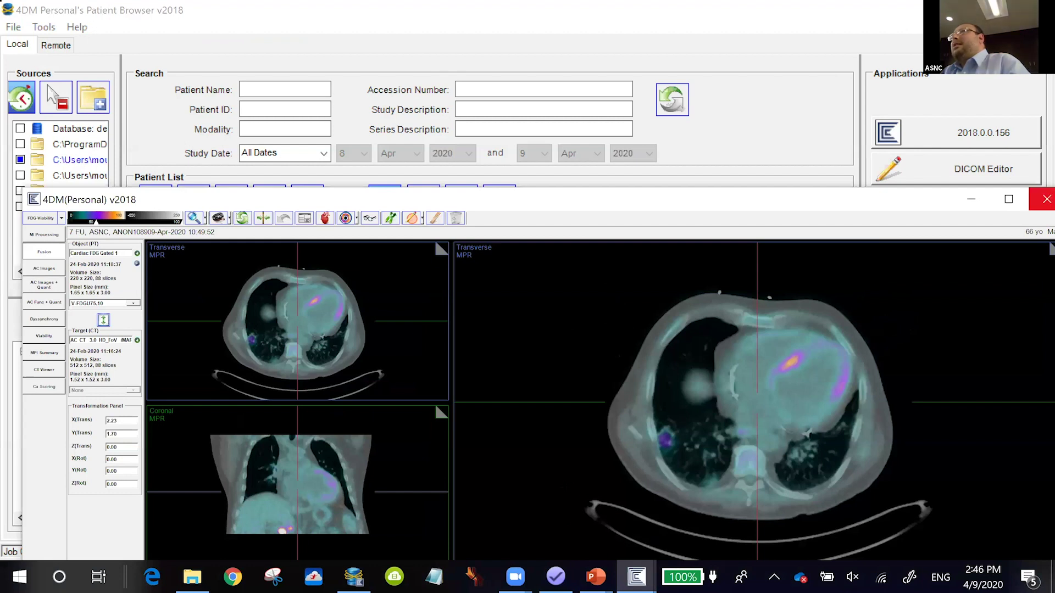
{"action": "left_click", "coordinate": [1047, 199]}
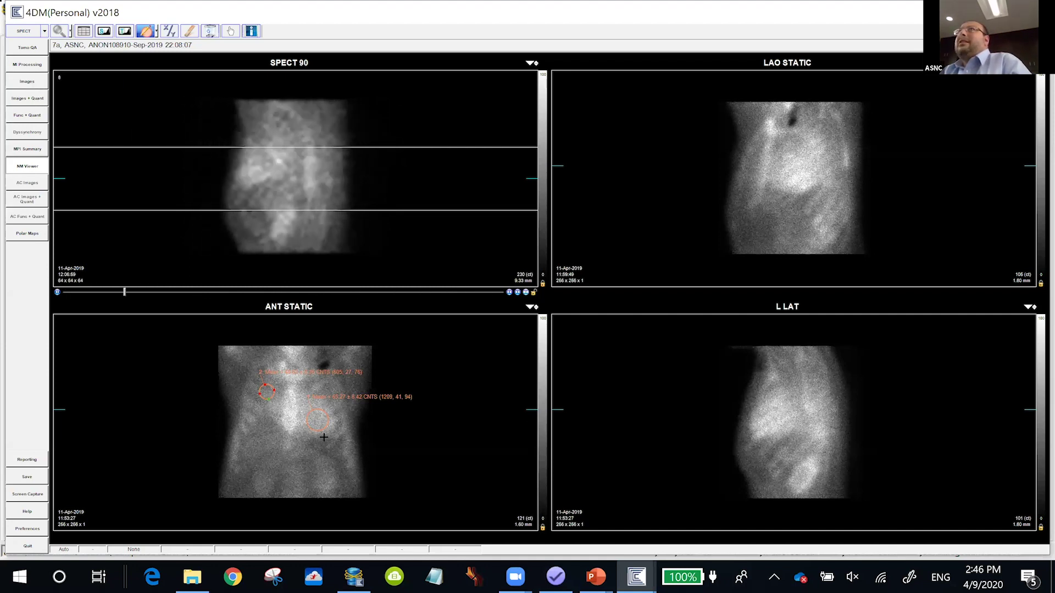
{"action": "mouse_move", "coordinate": [324, 435]}
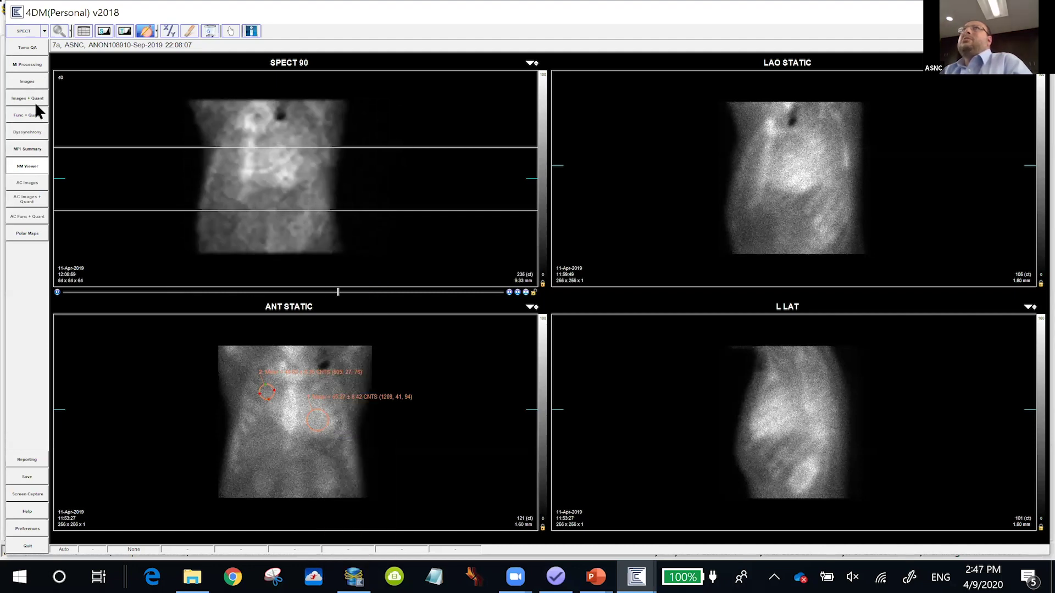
{"action": "left_click", "coordinate": [34, 80]}
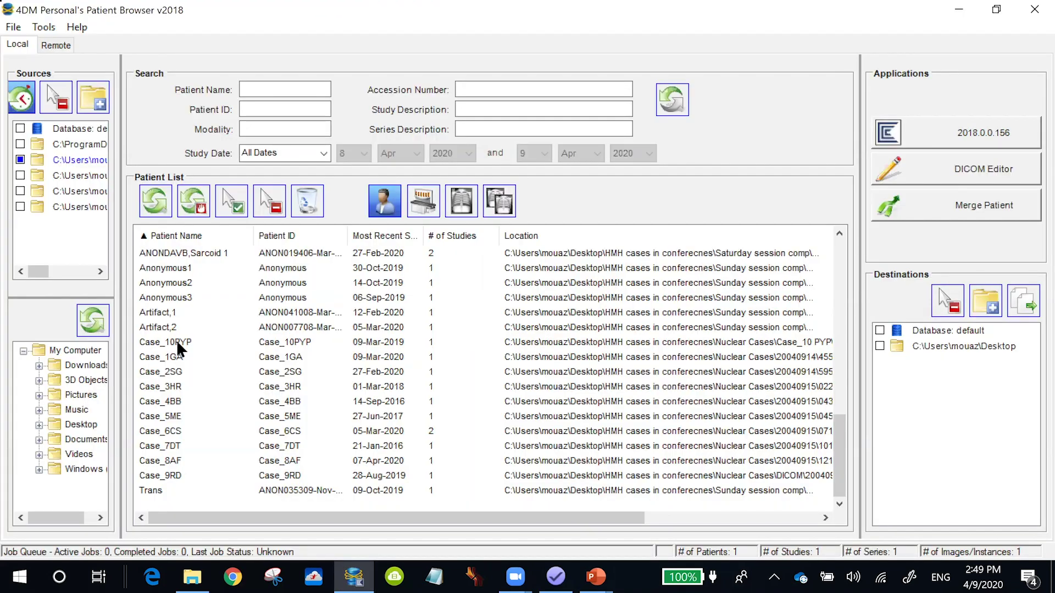
Open Case_10PYP from the patient list and switch to the SCMR 2020 PowerPoint, showing the Clinical Presentation slide
{"action": "double_click", "coordinate": [176, 340]}
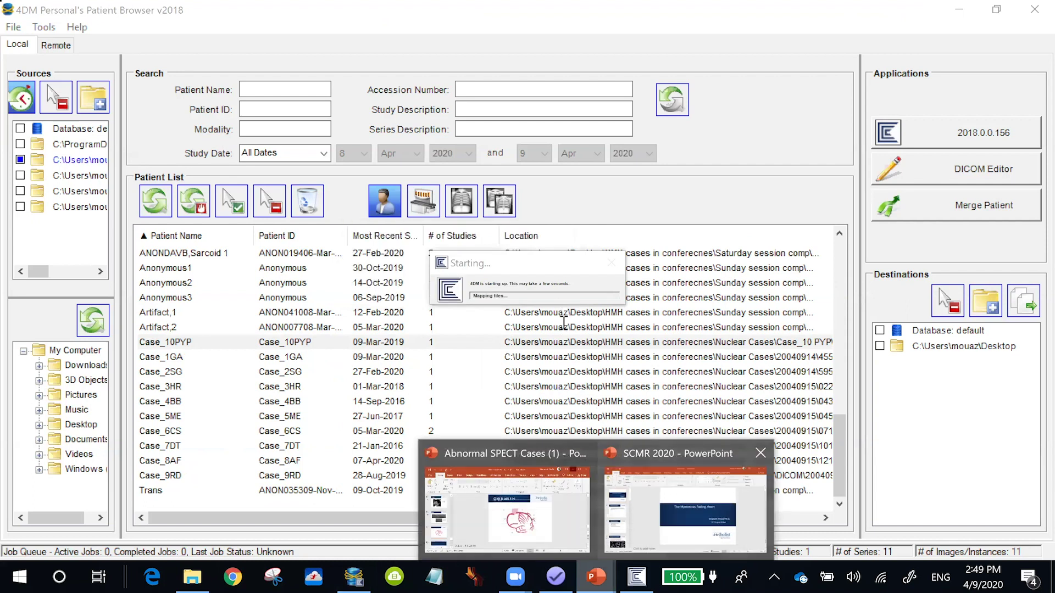
{"action": "key", "text": "alt+Tab"}
{"action": "scroll", "coordinate": [563, 327], "scroll_direction": "down", "scroll_amount": 2}
{"action": "scroll", "coordinate": [561, 323], "scroll_direction": "up", "scroll_amount": 1}
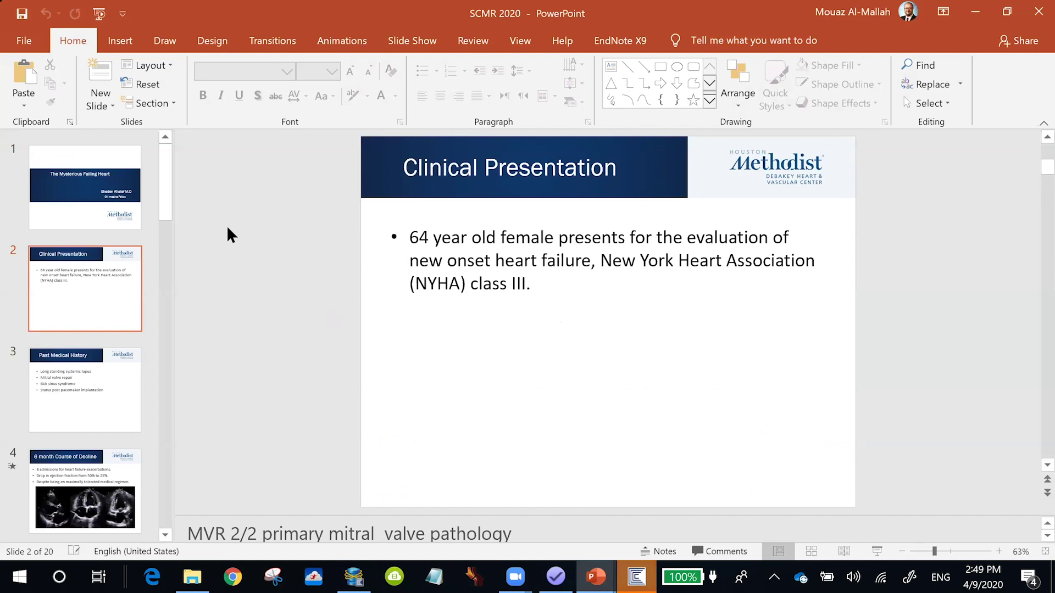
Minimize the Case_10PYP window and advance the SCMR 2020 presentation to the "6 month Course of Decline" slide
{"action": "left_click", "coordinate": [636, 577]}
{"action": "right_click", "coordinate": [636, 577]}
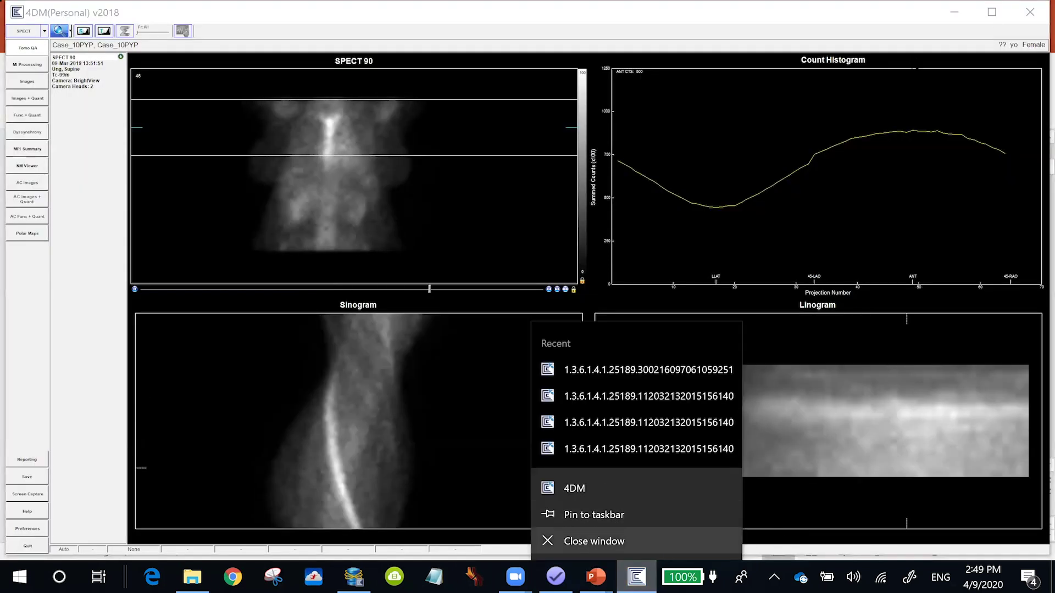
{"action": "left_click", "coordinate": [993, 13]}
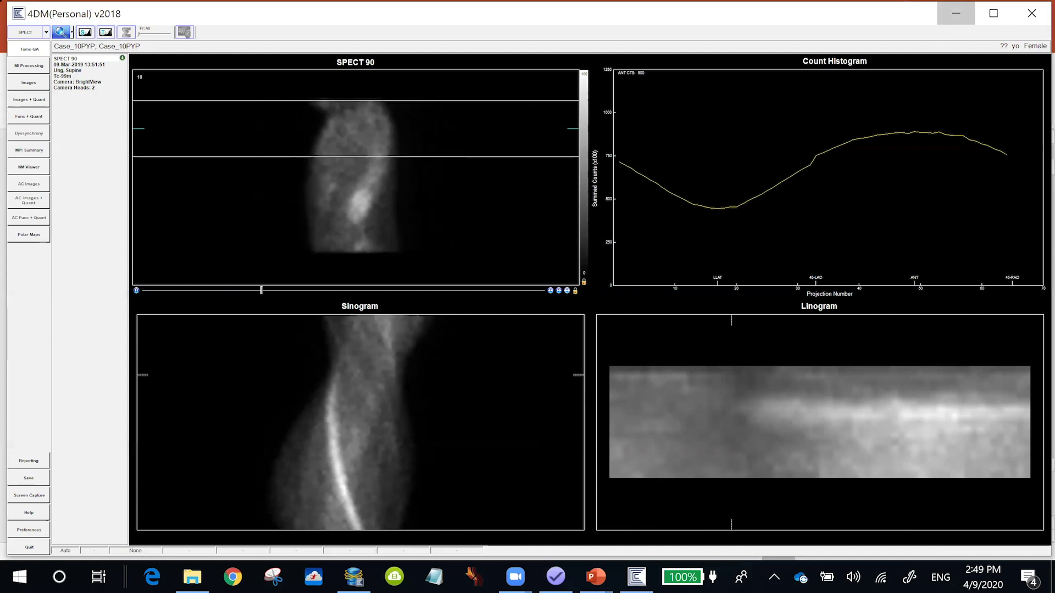
{"action": "left_click", "coordinate": [956, 13]}
{"action": "scroll", "coordinate": [583, 359], "scroll_direction": "down", "scroll_amount": 1}
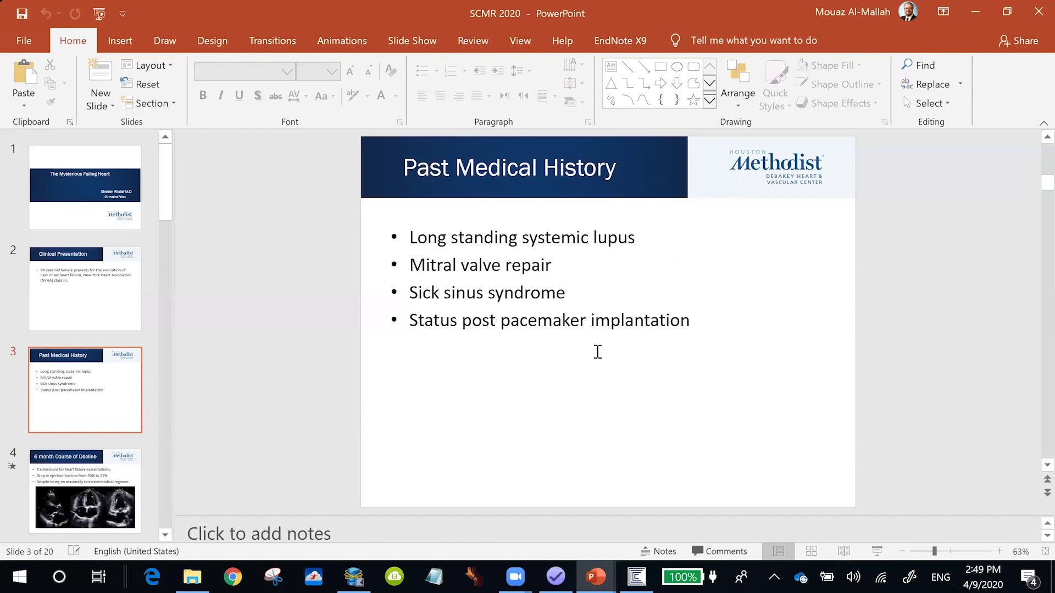
{"action": "scroll", "coordinate": [599, 352], "scroll_direction": "down", "scroll_amount": 1}
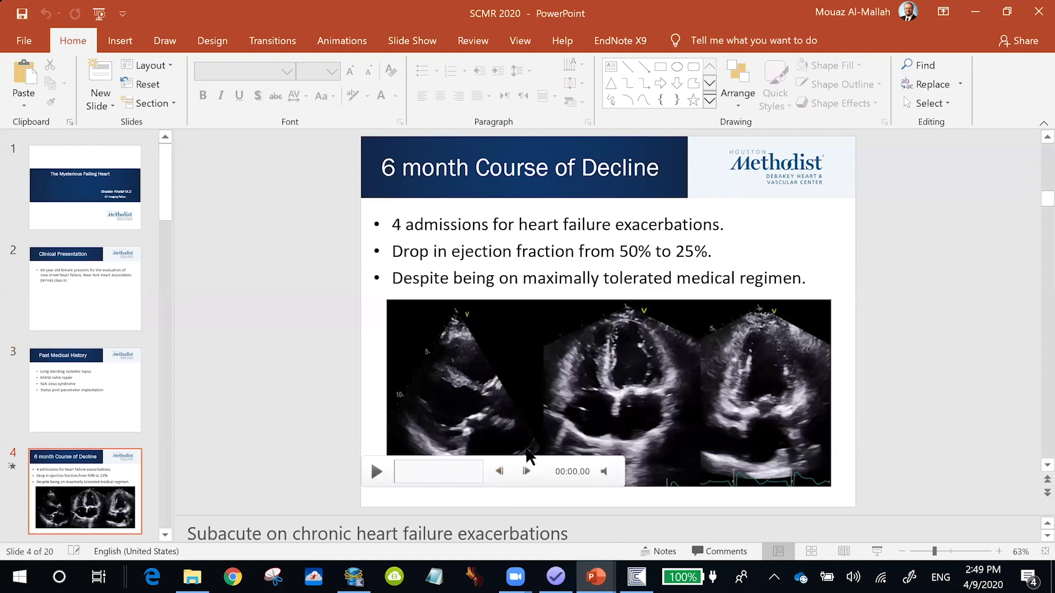
Raise the system volume to 96
{"action": "key", "text": "XF86AudioRaiseVolume"}
{"action": "key", "text": "XF86AudioRaiseVolume"}
{"action": "key", "text": "XF86AudioRaiseVolume"}
{"action": "key", "text": "XF86AudioRaiseVolume"}
{"action": "key", "text": "XF86AudioRaiseVolume"}
{"action": "key", "text": "XF86AudioRaiseVolume"}
{"action": "key", "text": "XF86AudioRaiseVolume"}
{"action": "key", "text": "XF86AudioRaiseVolume"}
{"action": "key", "text": "XF86AudioRaiseVolume"}
{"action": "key", "text": "XF86AudioRaiseVolume"}
{"action": "key", "text": "XF86AudioRaiseVolume"}
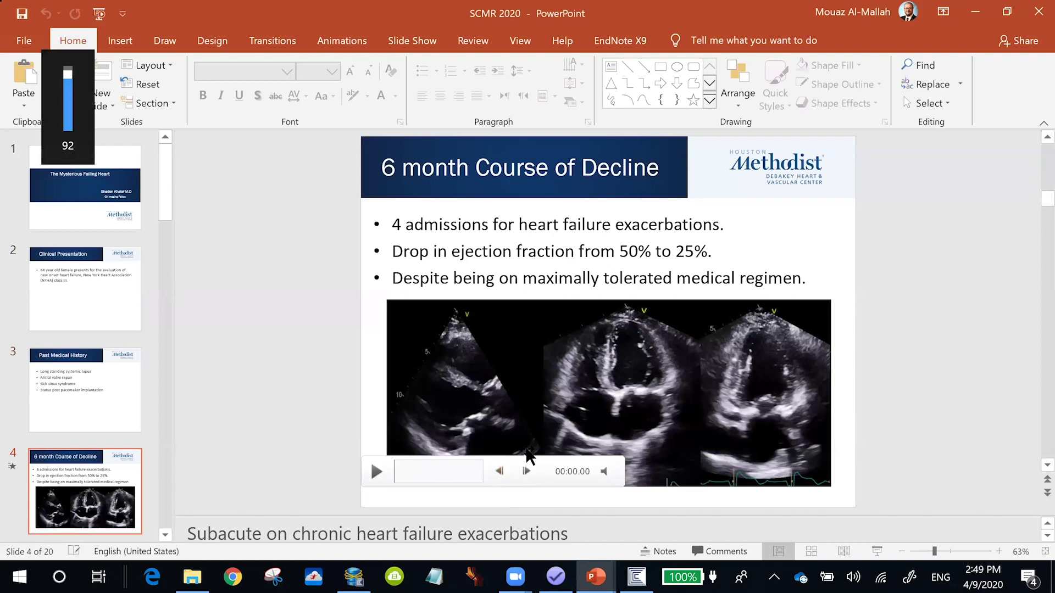
{"action": "key", "text": "XF86AudioRaiseVolume"}
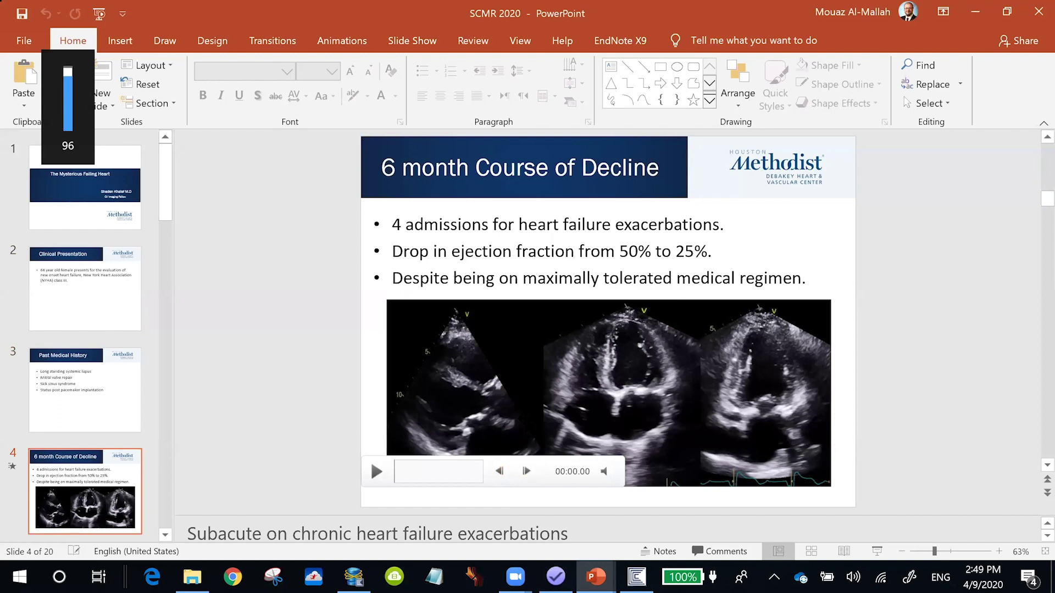